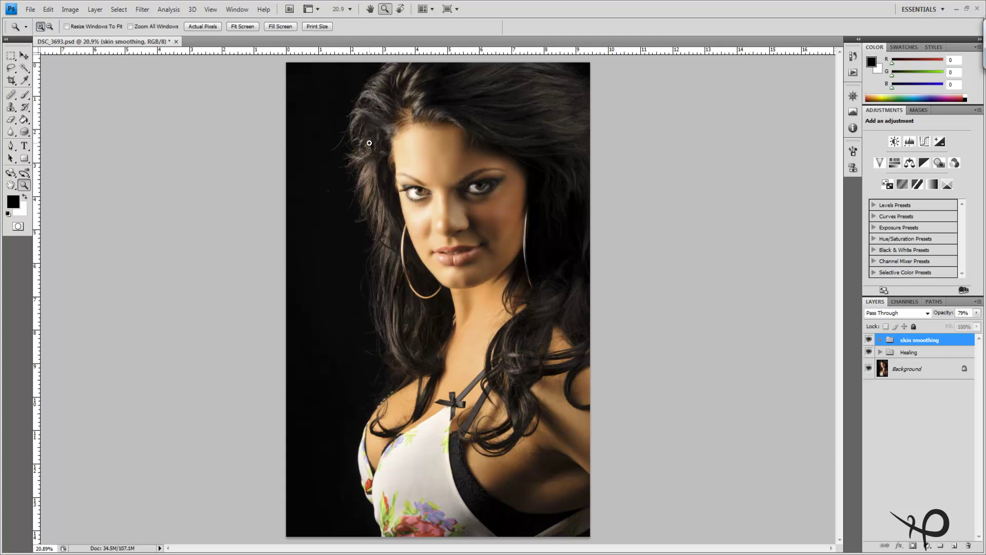
# Step: Add a new layer above the skin smoothing group and ready the Healing Brush at 15 px
pyautogui.moveTo(376, 143); pyautogui.dragTo(547, 249)
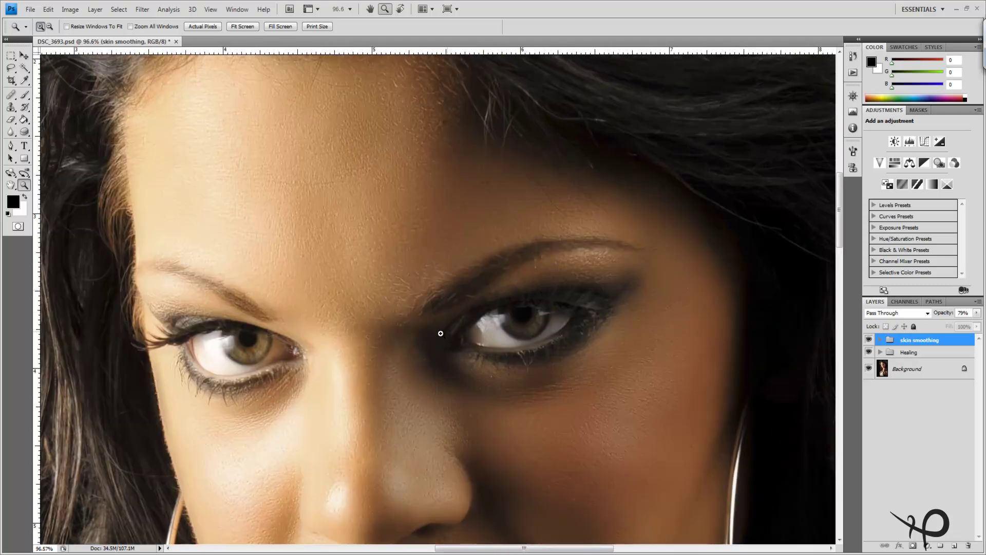
pyautogui.click(408, 331)
pyautogui.click(374, 341)
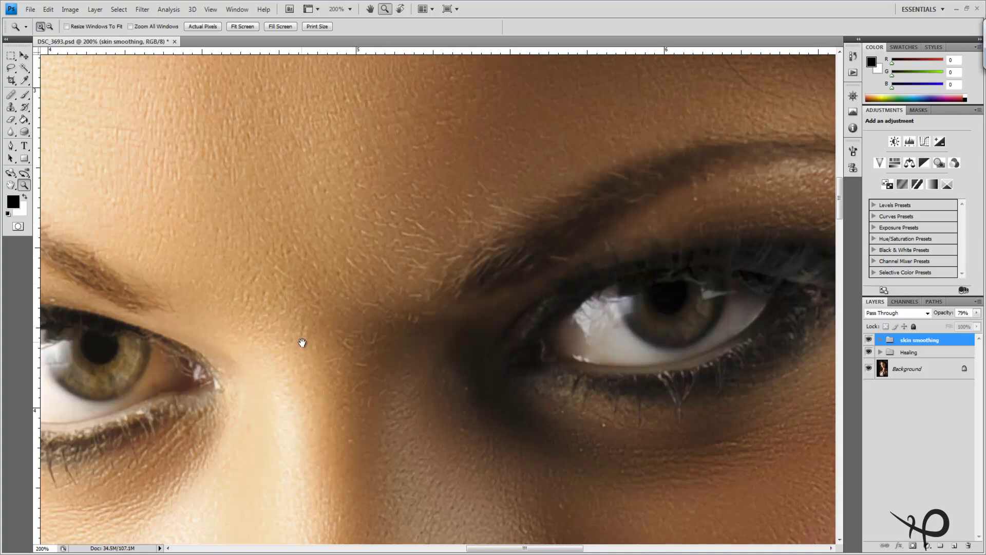
pyautogui.moveTo(299, 337); pyautogui.dragTo(507, 261)
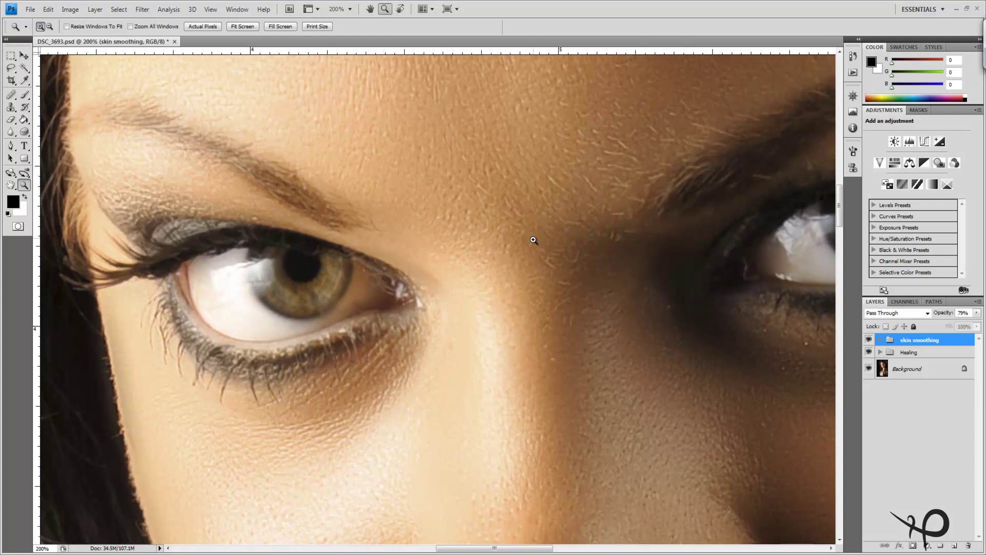
pyautogui.moveTo(480, 257); pyautogui.dragTo(288, 277)
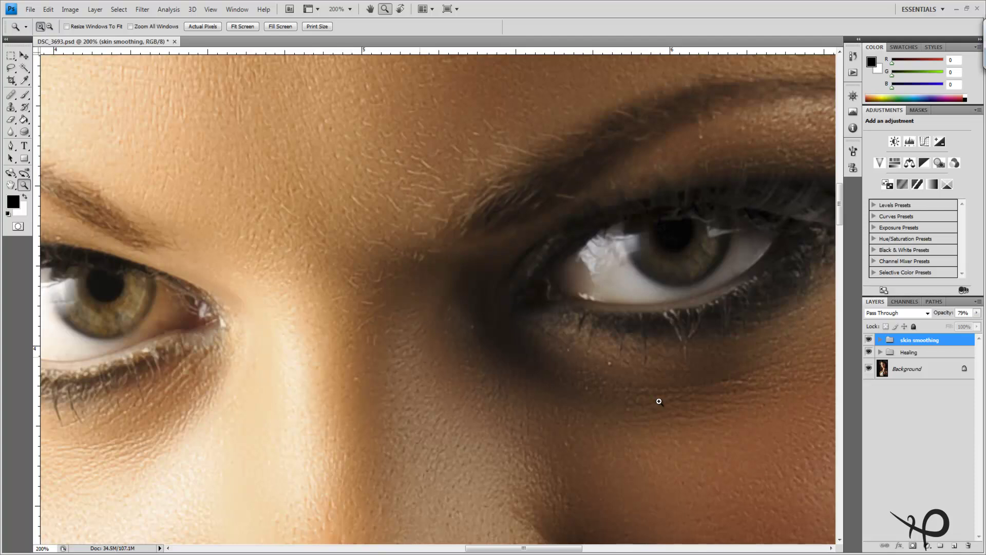
pyautogui.click(954, 546)
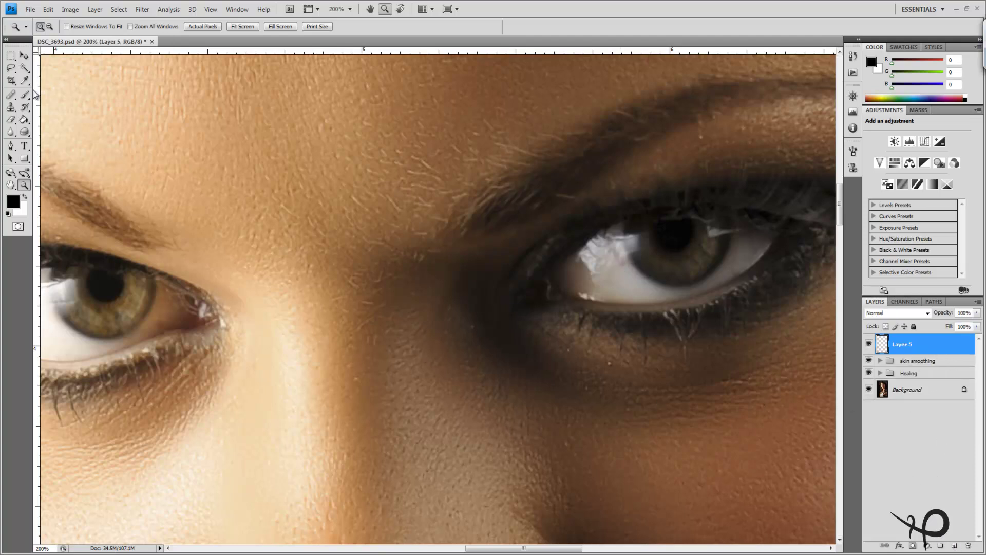
pyautogui.click(11, 95)
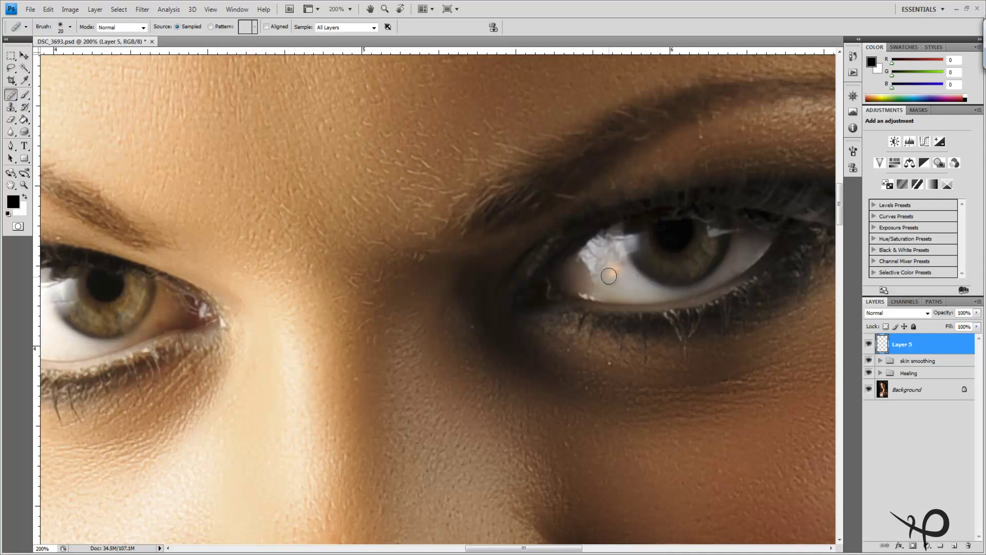
pyautogui.press('[')
# Step: Heal the veins and marks in the white of the shaded eye on both sides of the iris
pyautogui.moveTo(621, 280); pyautogui.dragTo(622, 272)
pyautogui.click(618, 258)
pyautogui.moveTo(610, 260); pyautogui.dragTo(612, 255)
pyautogui.click(735, 259)
pyautogui.click(741, 256)
pyautogui.click(743, 272)
# Step: Heal the marks in the white of the brightly lit eye, plus a remaining spot in the shaded eye
pyautogui.moveTo(260, 280)
pyautogui.mouseDown()
pyautogui.moveTo(594, 258)
pyautogui.moveTo(672, 236)
pyautogui.mouseUp()
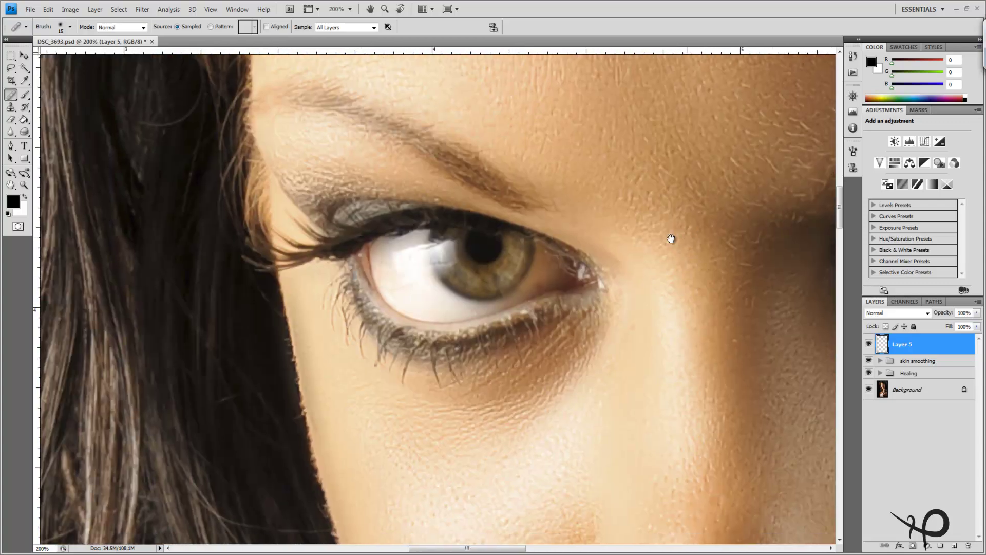
pyautogui.click(420, 243)
pyautogui.click(418, 281)
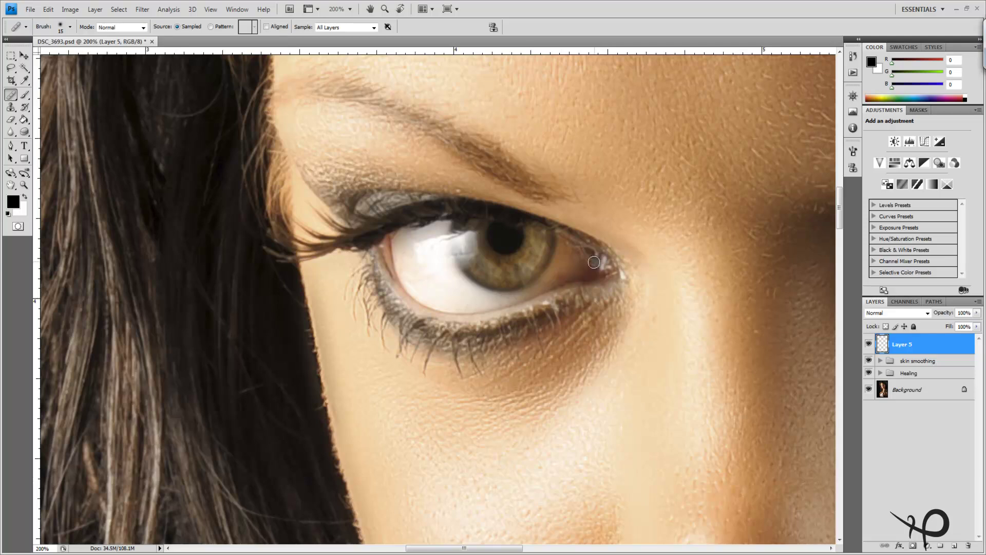
pyautogui.click(450, 282)
pyautogui.moveTo(606, 266)
pyautogui.mouseDown()
pyautogui.moveTo(637, 261)
pyautogui.moveTo(344, 234)
pyautogui.moveTo(313, 272)
pyautogui.moveTo(293, 329)
pyautogui.moveTo(271, 266)
pyautogui.mouseUp()
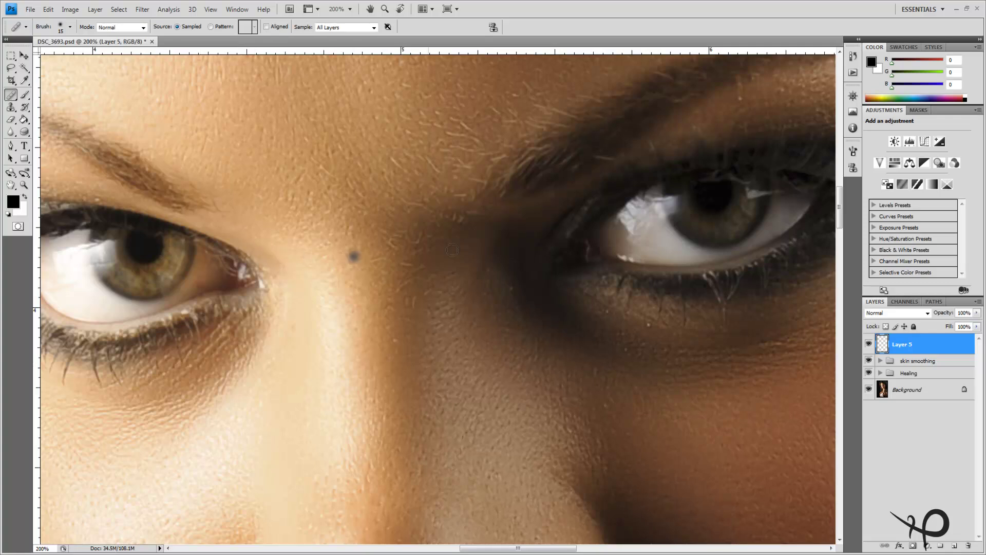
pyautogui.click(659, 235)
# Step: Add a Curves adjustment layer with a midtone point at input 99, output 158, and invert its mask to black
pyautogui.click(23, 184)
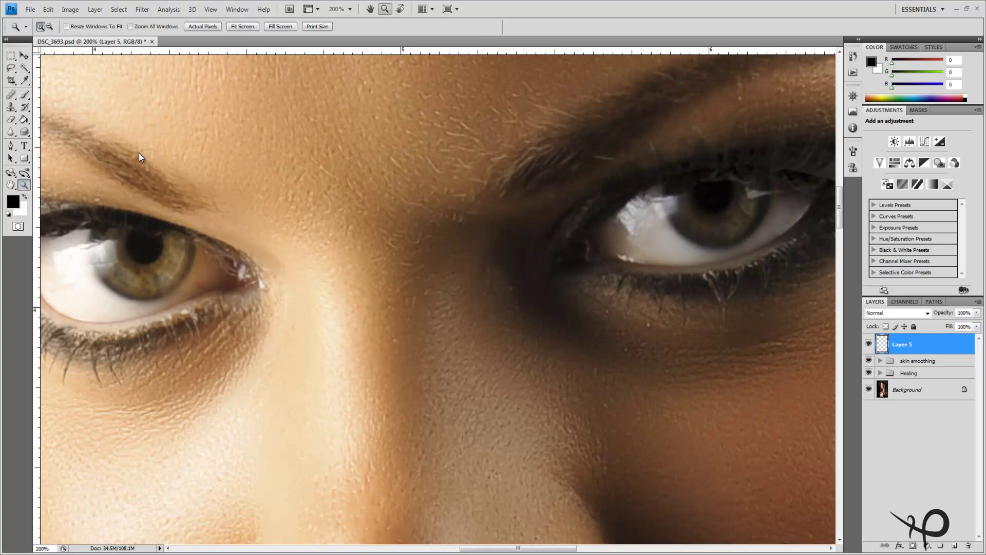
pyautogui.click(242, 26)
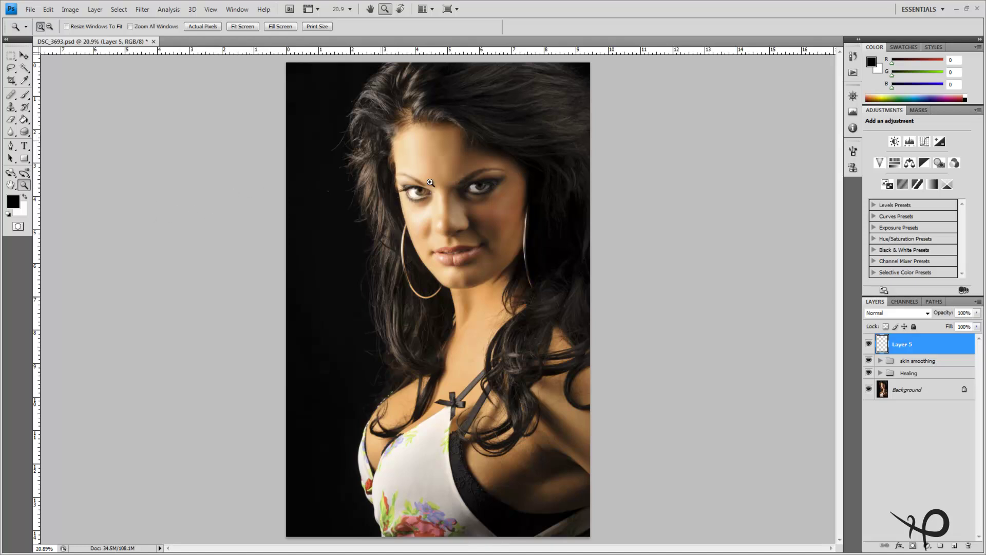
pyautogui.moveTo(430, 182); pyautogui.dragTo(587, 282)
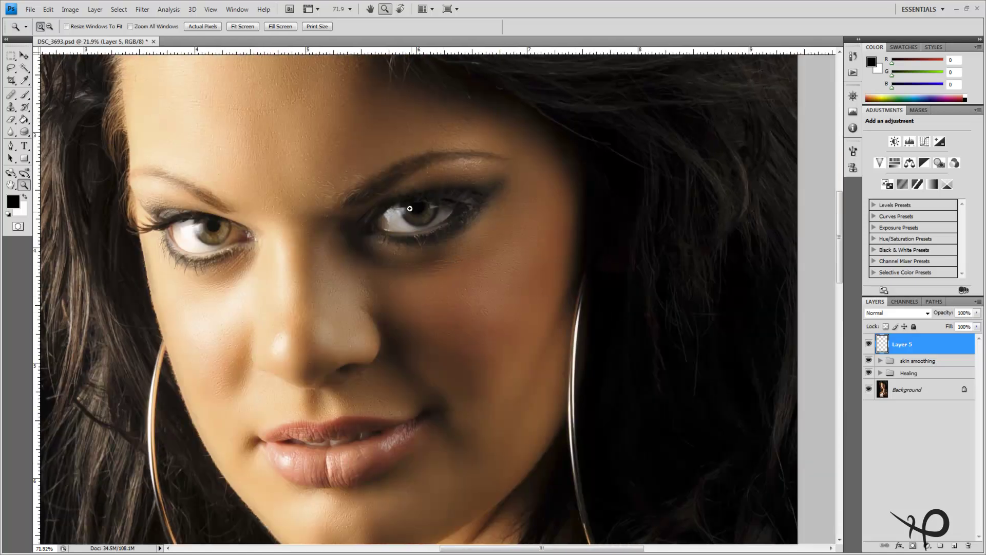
pyautogui.click(409, 208)
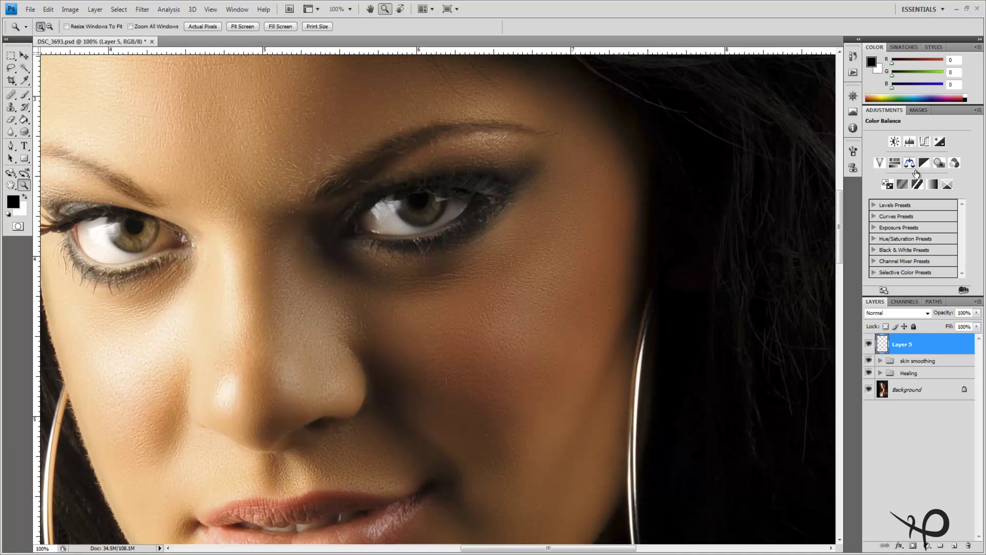
pyautogui.click(924, 142)
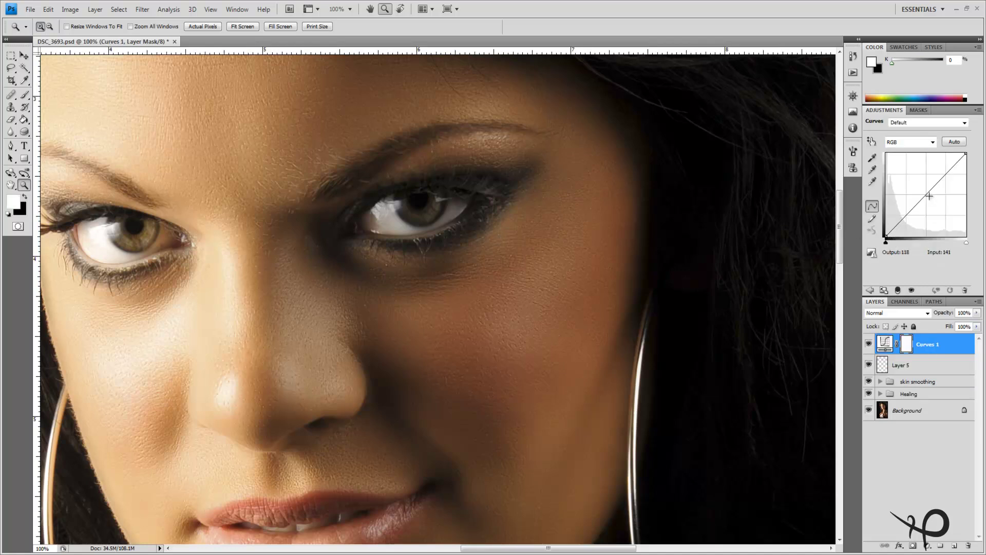
pyautogui.click(926, 194)
pyautogui.moveTo(927, 194); pyautogui.dragTo(916, 185)
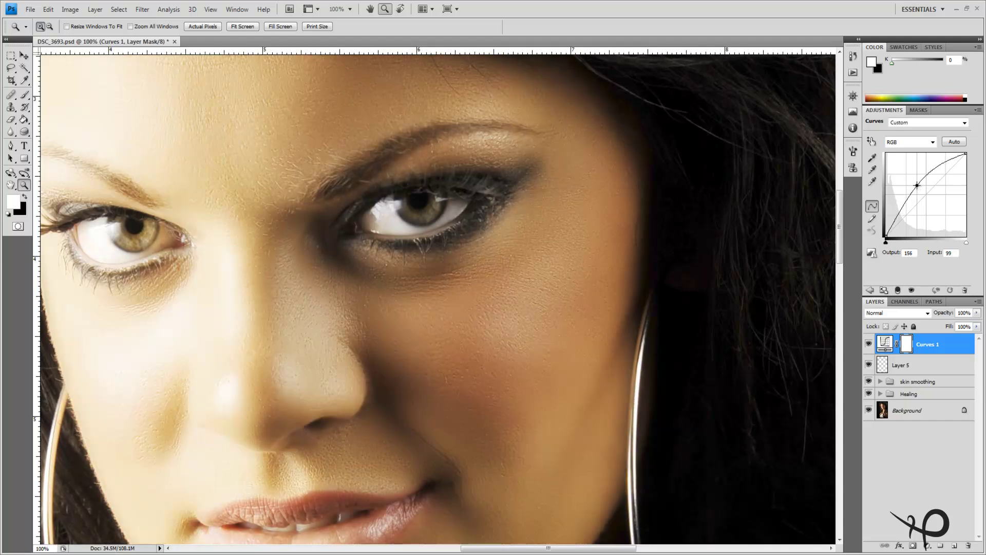
pyautogui.moveTo(917, 185); pyautogui.dragTo(917, 184)
pyautogui.hotkey('ctrl', 'i')
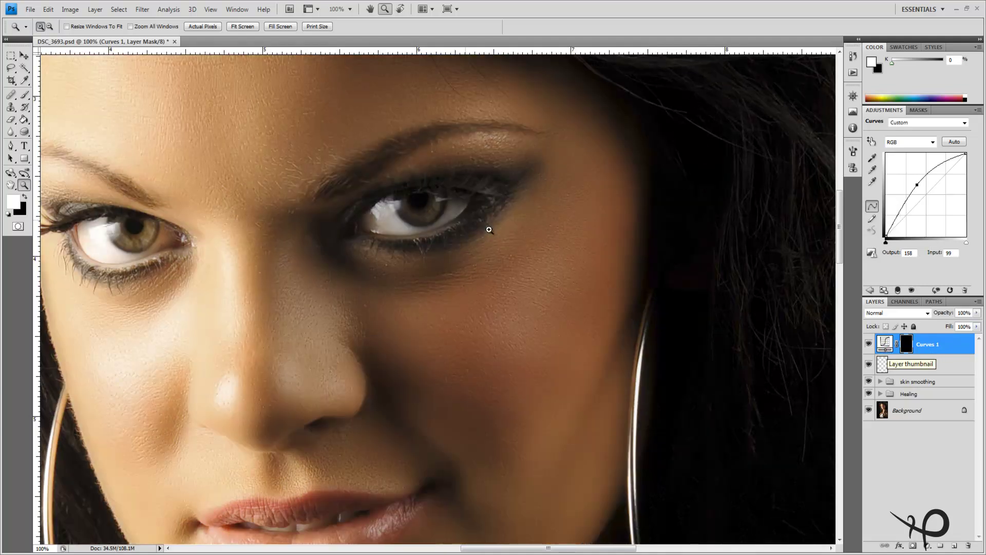
# Step: Set up the Brush tool at 13% opacity and 20 px for painting white on the Curves mask
pyautogui.press('b')
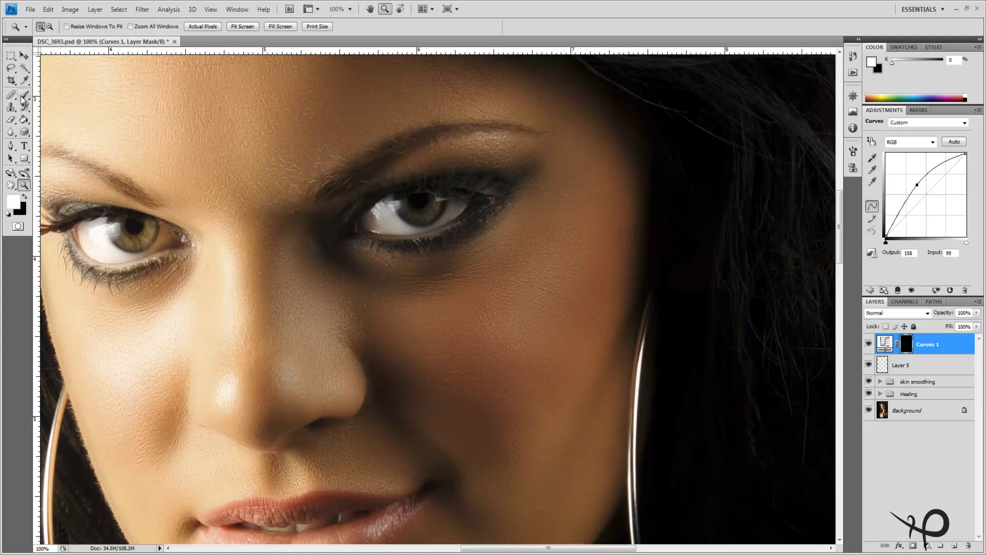
pyautogui.click(216, 27)
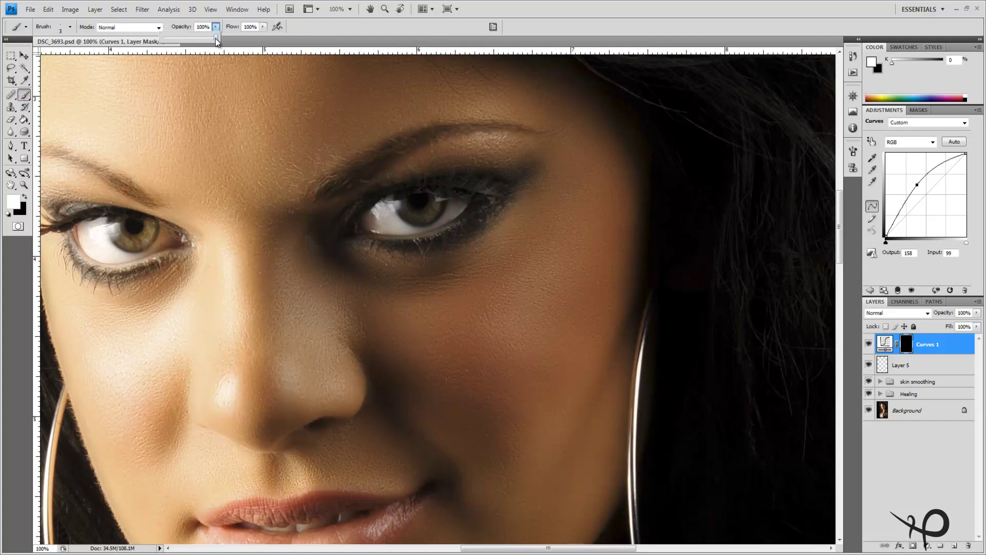
pyautogui.moveTo(218, 38); pyautogui.dragTo(171, 39)
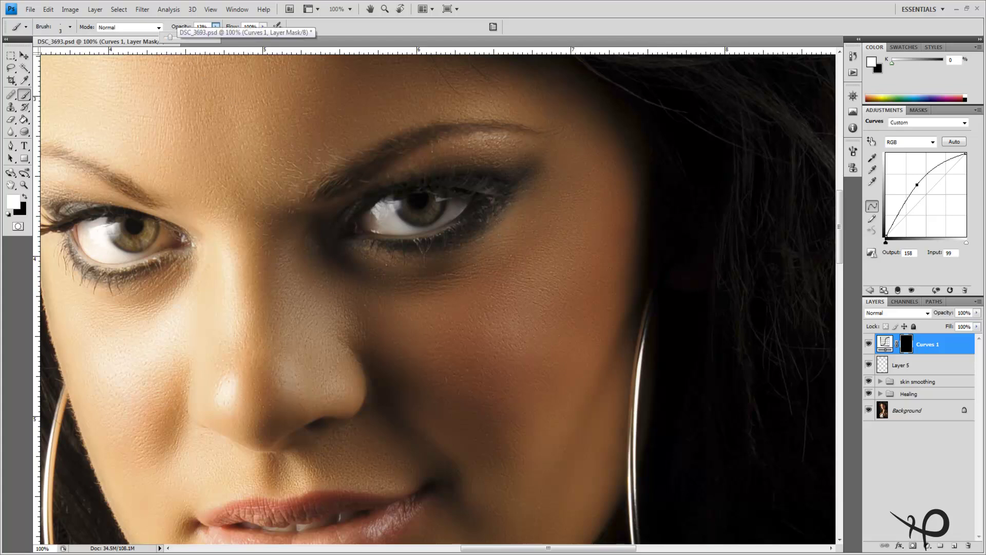
pyautogui.click(498, 221)
pyautogui.press('[')
pyautogui.press('[')
pyautogui.press(']')
pyautogui.press(']')
pyautogui.press(']')
pyautogui.press(']')
pyautogui.press(']')
pyautogui.press(']')
pyautogui.press(']')
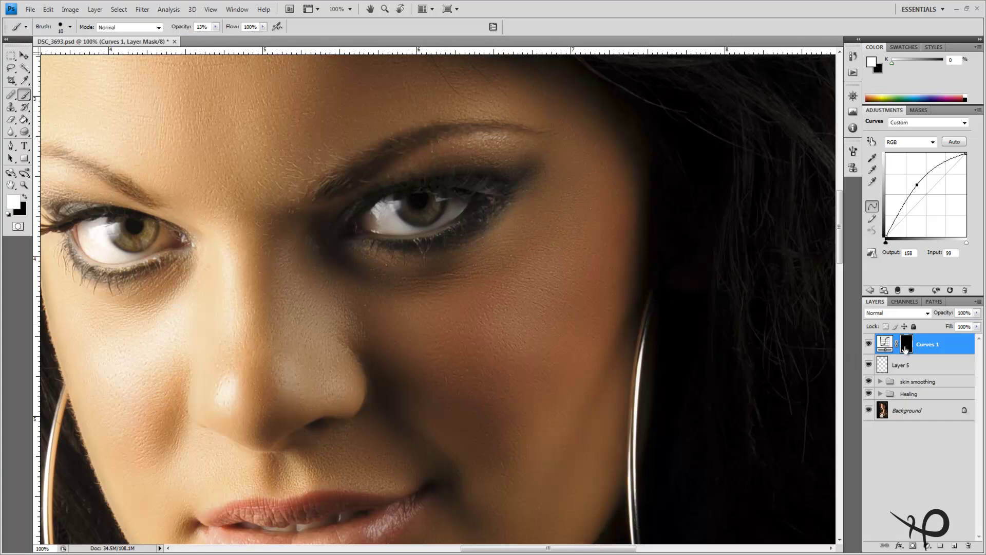
pyautogui.press(']')
# Step: Paint white over the shaded eye's iris on the Curves mask and compare with the layer hidden and shown
pyautogui.moveTo(439, 196)
pyautogui.mouseDown()
pyautogui.moveTo(418, 218)
pyautogui.moveTo(402, 192)
pyautogui.moveTo(406, 215)
pyautogui.moveTo(421, 222)
pyautogui.moveTo(399, 197)
pyautogui.mouseUp()
pyautogui.moveTo(410, 215)
pyautogui.mouseDown()
pyautogui.moveTo(400, 196)
pyautogui.moveTo(438, 197)
pyautogui.moveTo(398, 196)
pyautogui.moveTo(444, 198)
pyautogui.mouseUp()
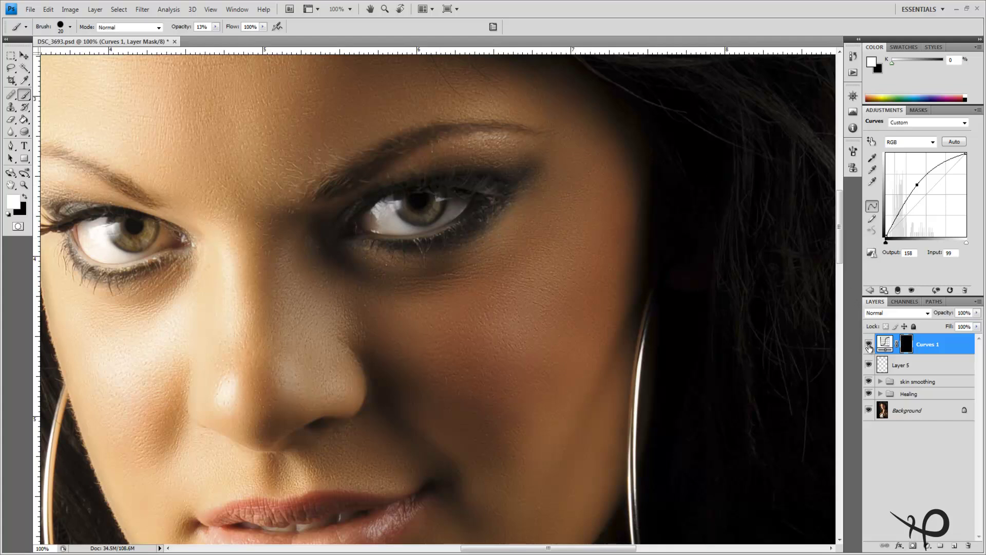
pyautogui.click(869, 346)
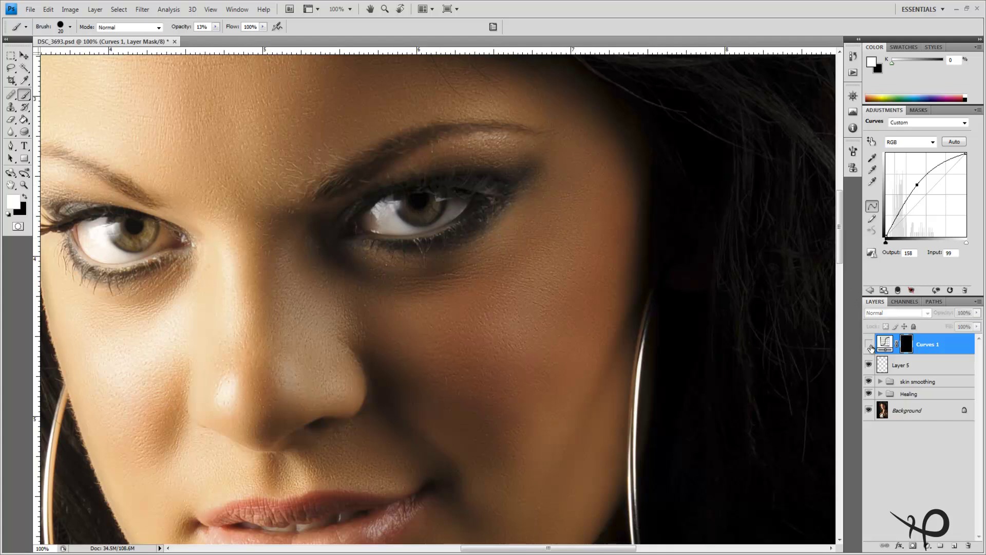
pyautogui.click(869, 345)
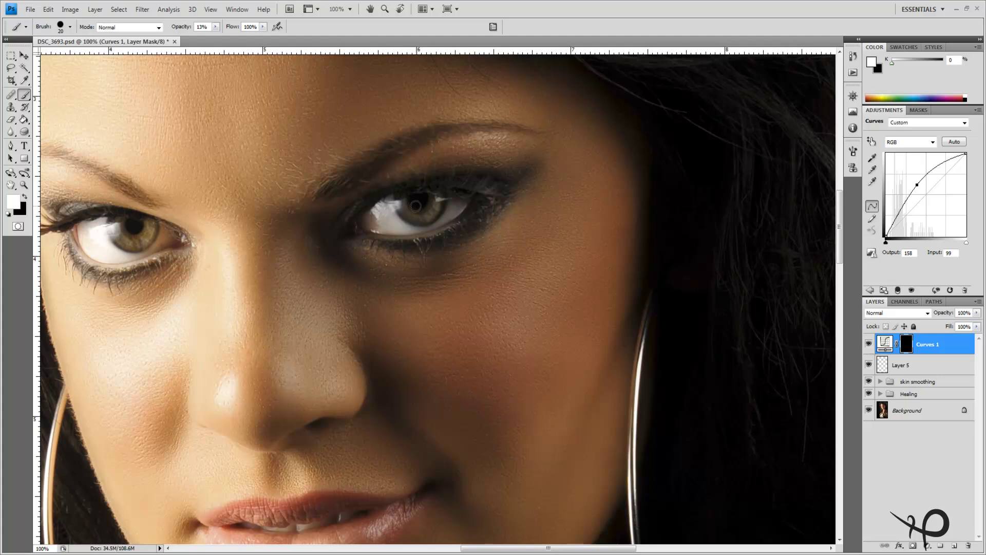
# Step: Soften the brush to 0% hardness and lower its opacity to 6%
pyautogui.rightClick(416, 206)
pyautogui.moveTo(529, 264); pyautogui.dragTo(421, 270)
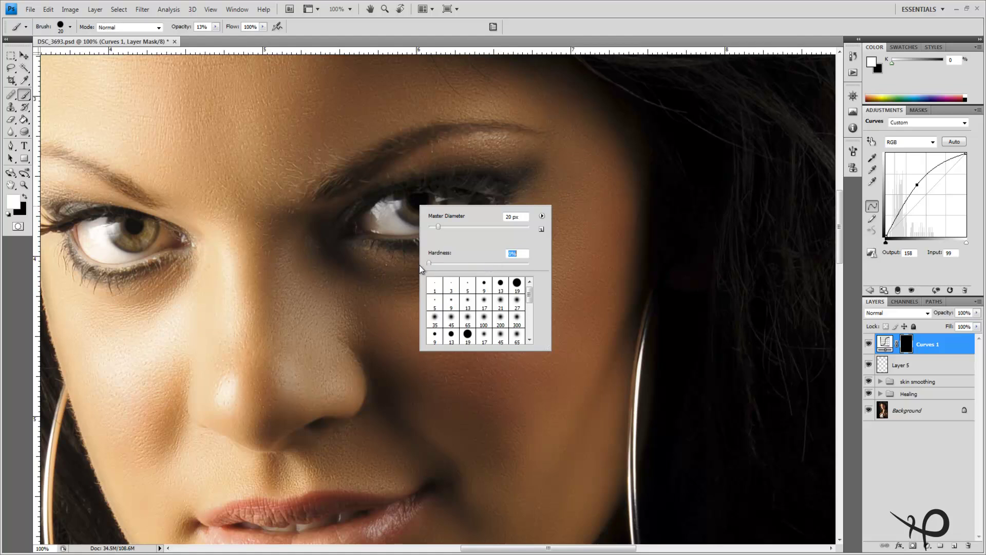
pyautogui.press('Return')
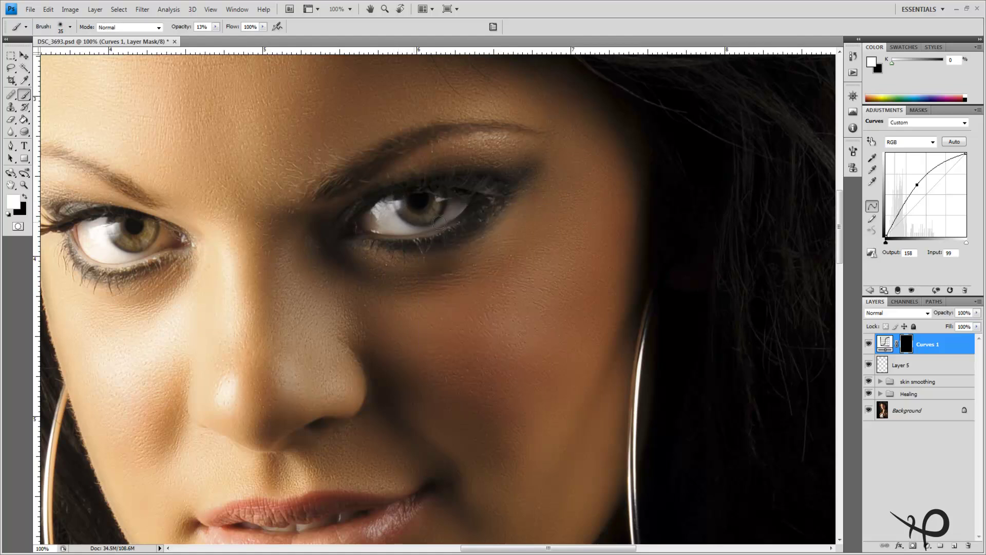
pyautogui.click(216, 28)
pyautogui.moveTo(216, 40); pyautogui.dragTo(214, 41)
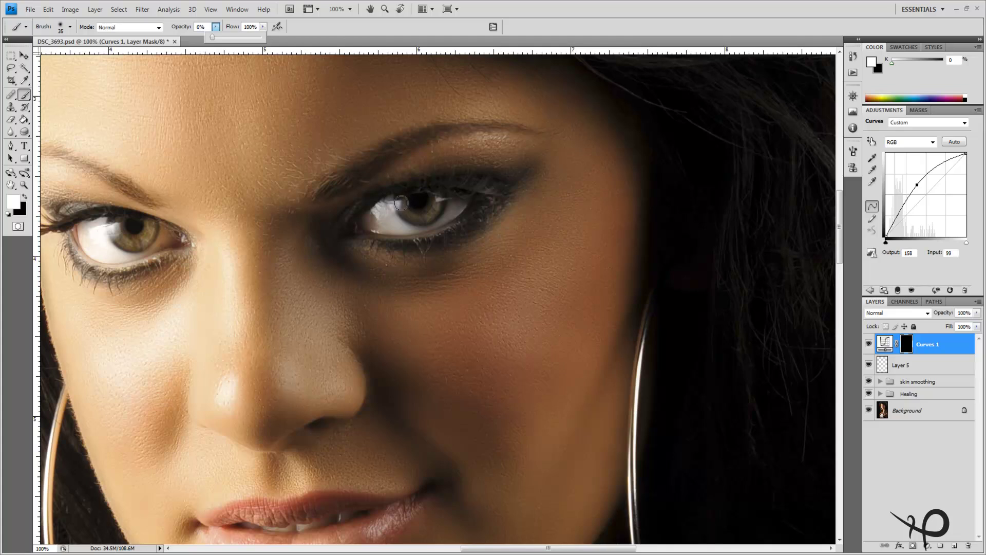
pyautogui.click(401, 203)
# Step: Enlarge the brush and paint softly across the lower part of the shaded eye on the Curves mask
pyautogui.press(']')
pyautogui.press(']')
pyautogui.press(']')
pyautogui.press(']')
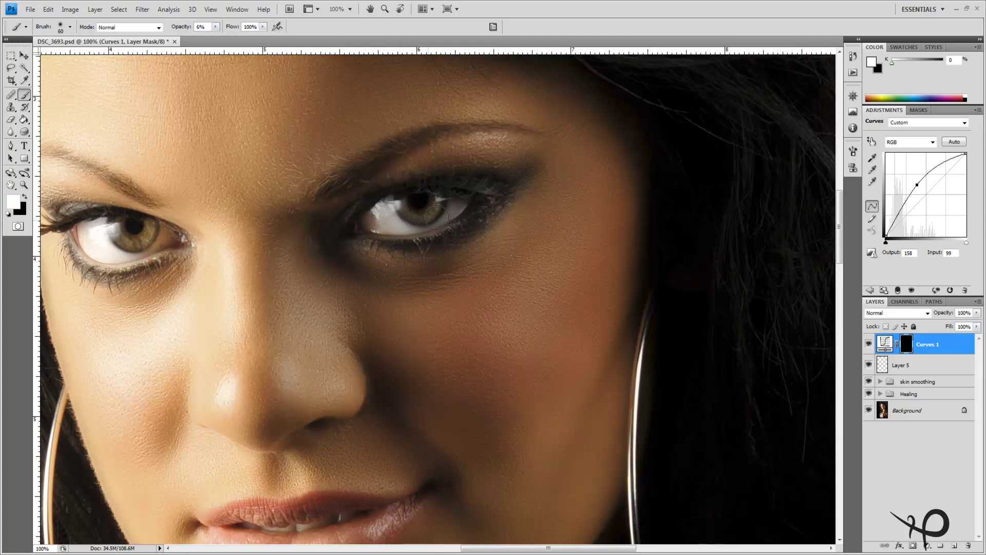
pyautogui.press(']')
pyautogui.press(']')
pyautogui.moveTo(403, 232)
pyautogui.mouseDown()
pyautogui.moveTo(470, 214)
pyautogui.moveTo(456, 201)
pyautogui.moveTo(455, 244)
pyautogui.moveTo(411, 229)
pyautogui.moveTo(392, 208)
pyautogui.moveTo(374, 216)
pyautogui.moveTo(435, 223)
pyautogui.moveTo(475, 211)
pyautogui.moveTo(457, 201)
pyautogui.moveTo(450, 230)
pyautogui.mouseUp()
# Step: Enlarge the brush to 600 px and set its opacity to 11%
pyautogui.press(']')
pyautogui.press(']')
pyautogui.press(']')
pyautogui.press(']')
pyautogui.press(']')
pyautogui.press(']')
pyautogui.press(']')
pyautogui.press(']')
pyautogui.press(']')
pyautogui.press(']')
pyautogui.press(']')
pyautogui.press(']')
pyautogui.press(']')
pyautogui.click(216, 27)
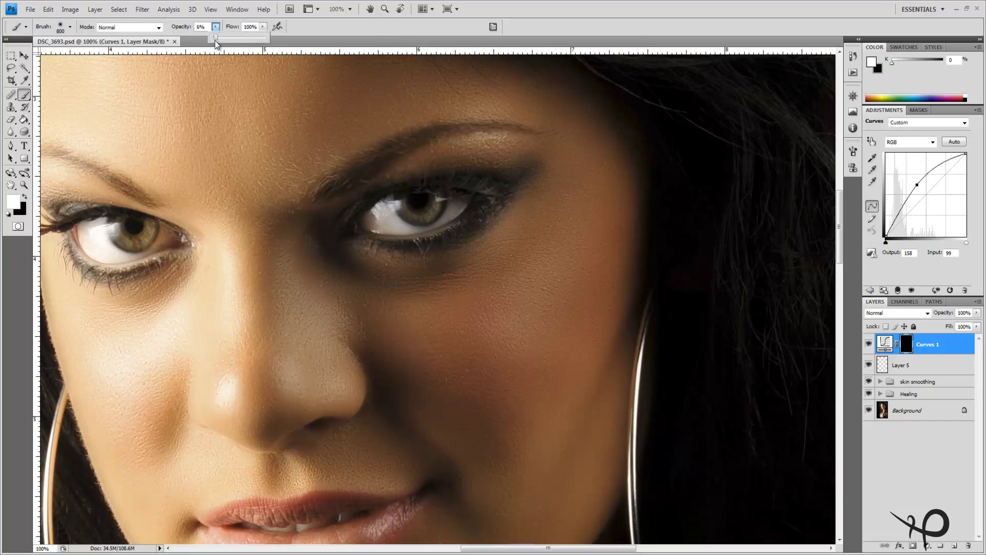
pyautogui.moveTo(215, 41); pyautogui.dragTo(219, 39)
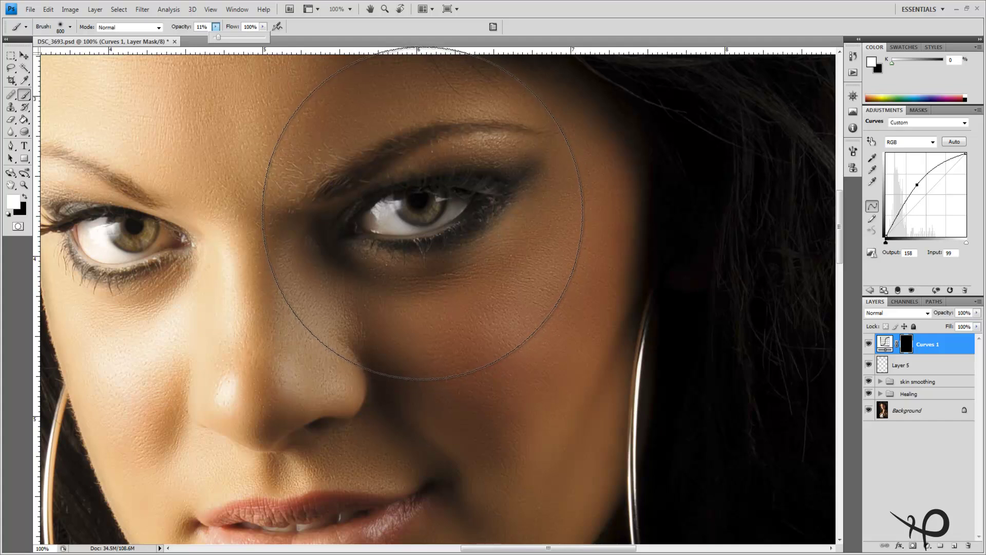
# Step: Brighten the area around the shaded eye with a single 600 px dab on the Curves mask
pyautogui.press('[')
pyautogui.press('[')
pyautogui.press('[')
pyautogui.press('[')
pyautogui.press('[')
pyautogui.press(']')
pyautogui.press(']')
pyautogui.press(']')
pyautogui.press(']')
pyautogui.press(']')
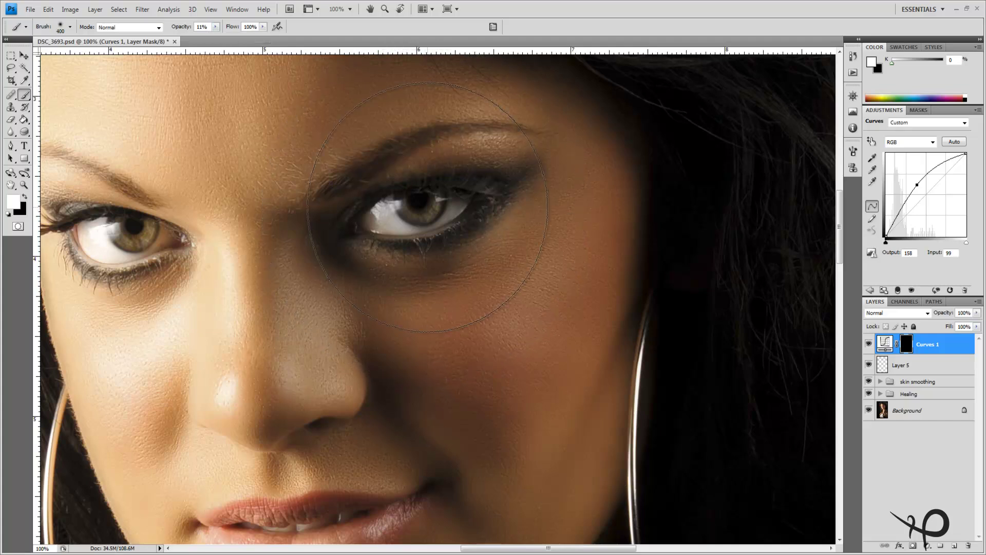
pyautogui.click(428, 211)
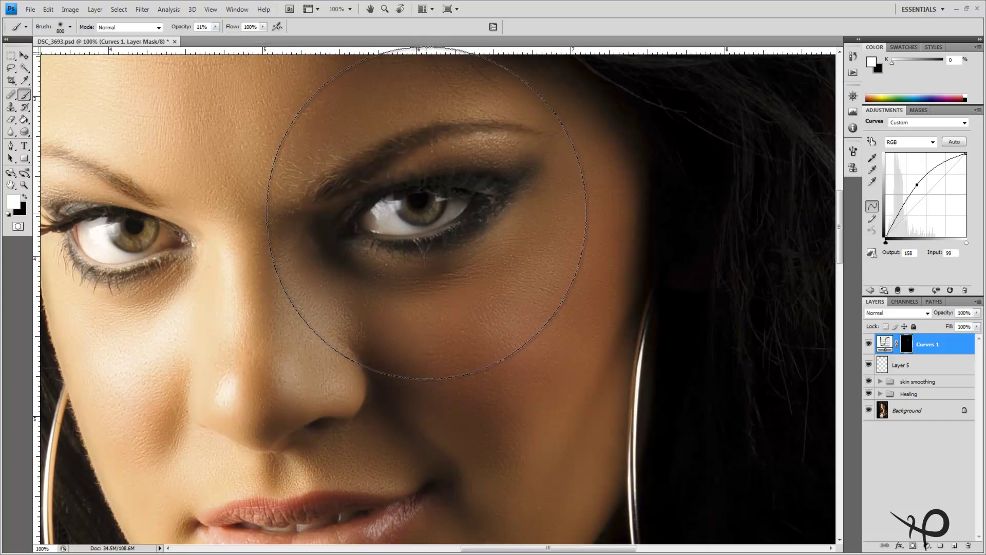
# Step: Compare the whole portrait with the Curves layer hidden and shown
pyautogui.click(24, 185)
pyautogui.click(238, 30)
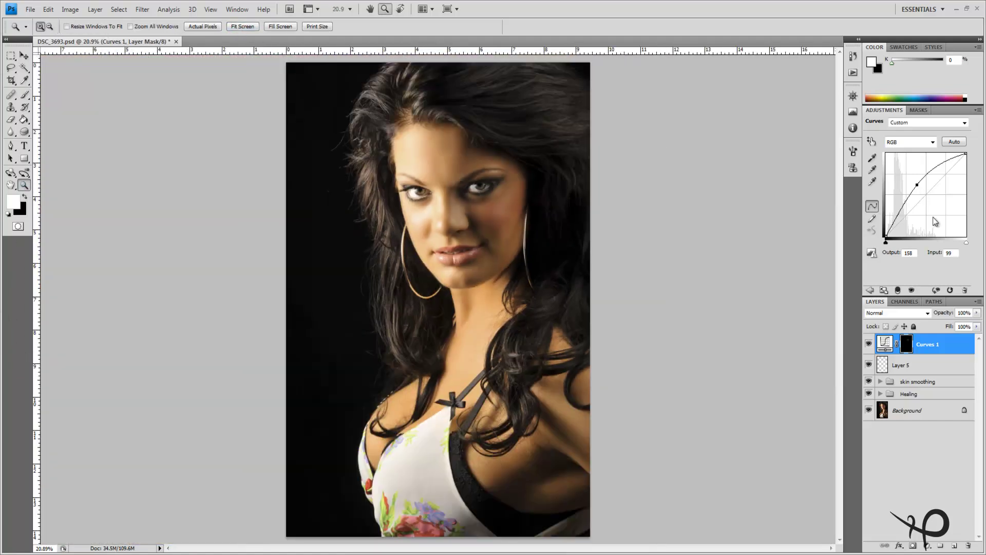
pyautogui.click(868, 348)
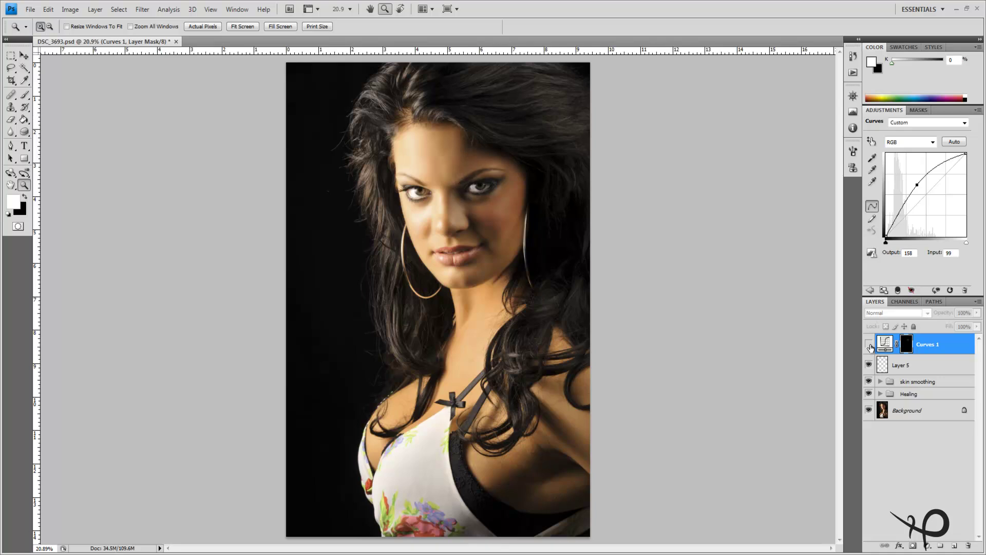
pyautogui.click(869, 348)
pyautogui.click(871, 348)
pyautogui.click(870, 349)
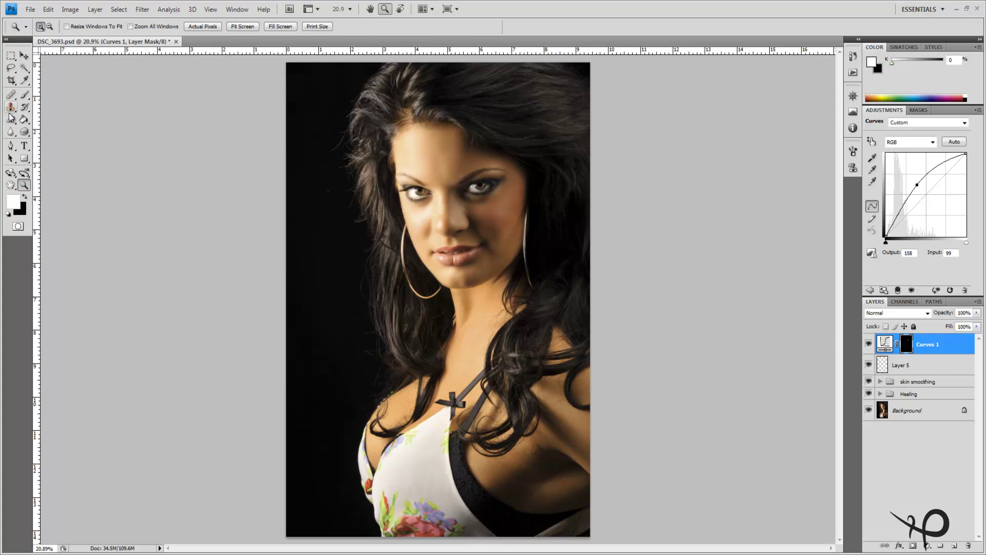
# Step: Activate the Brush tool and reduce its size to 175 px
pyautogui.click(24, 96)
pyautogui.press('[')
pyautogui.press('[')
pyautogui.press('[')
pyautogui.press('[')
pyautogui.press('[')
pyautogui.press('[')
pyautogui.press('[')
pyautogui.press('[')
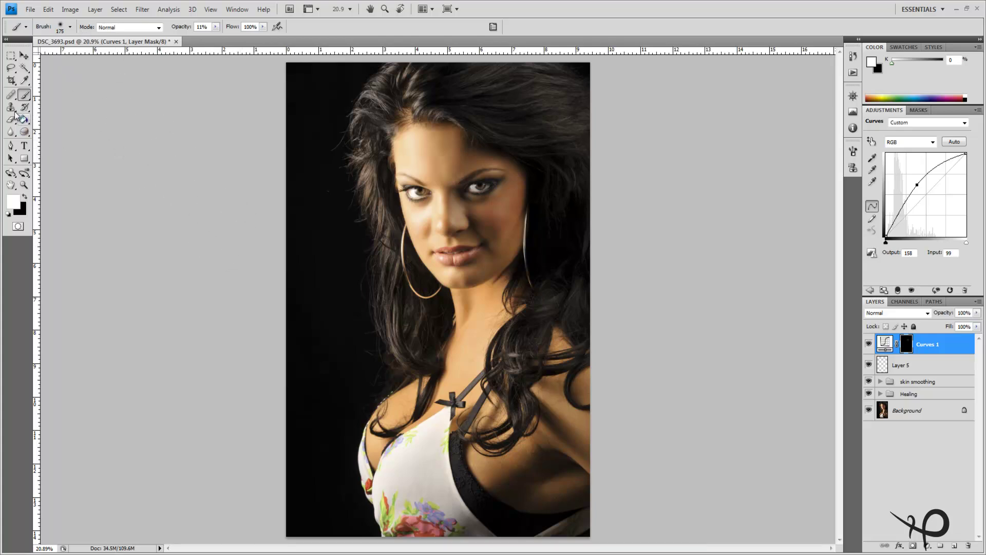
# Step: Add a second Curves adjustment layer above the existing Curves layer, with both eyes in close view
pyautogui.click(24, 185)
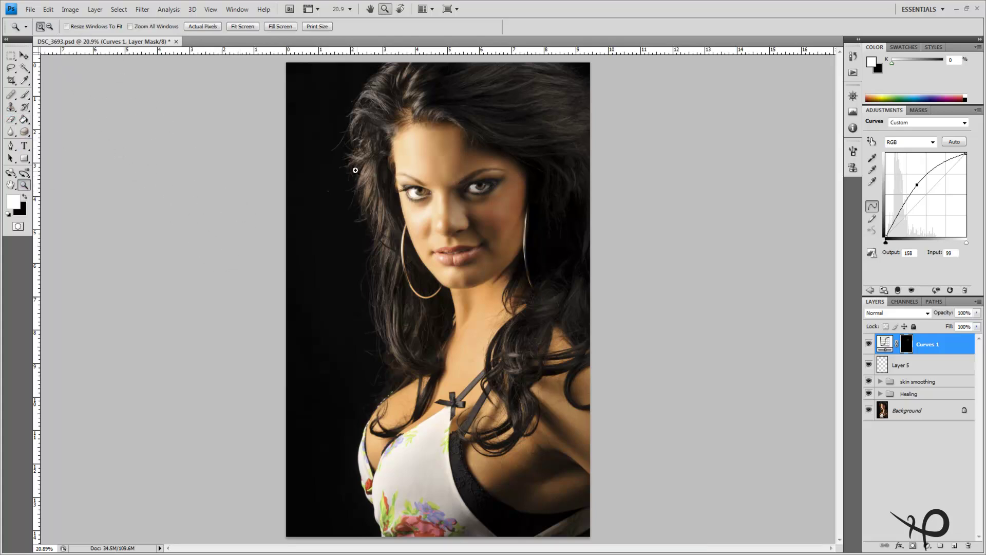
pyautogui.moveTo(531, 211); pyautogui.dragTo(561, 244)
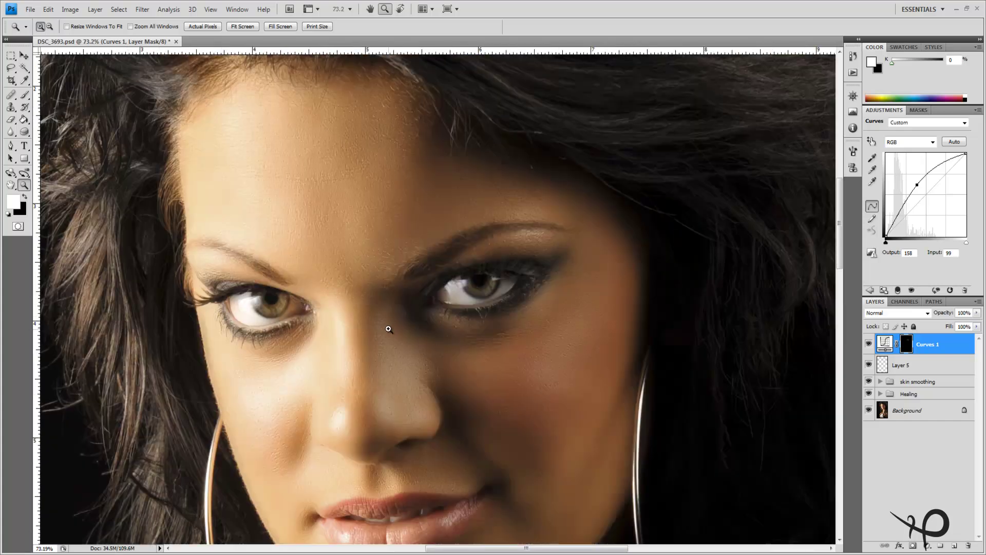
pyautogui.click(382, 299)
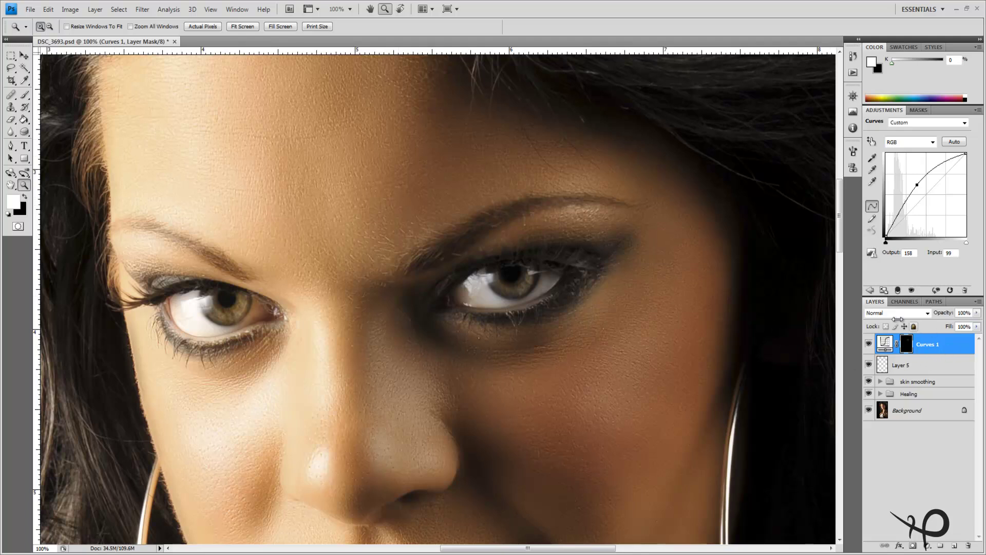
pyautogui.click(870, 290)
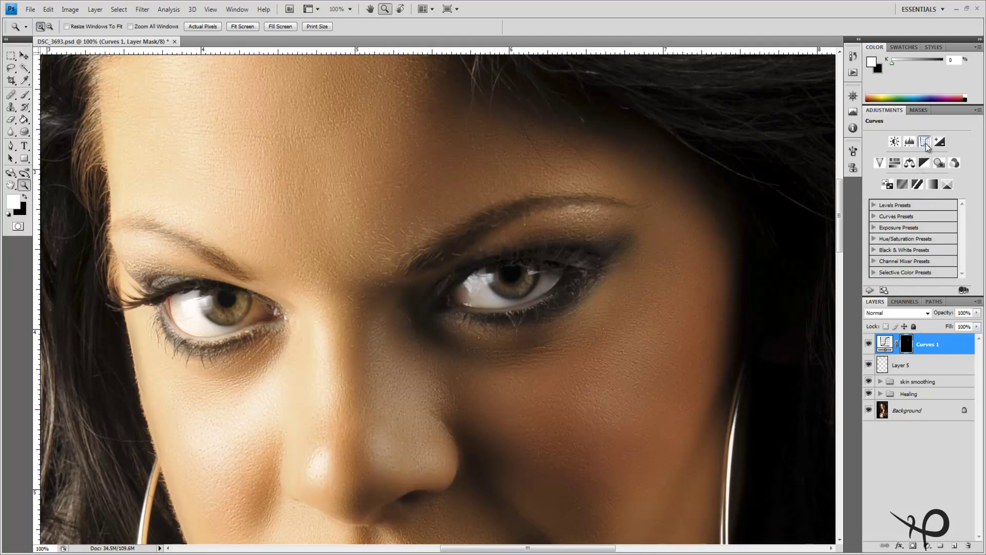
pyautogui.click(924, 142)
# Step: Darken the new Curves layer's midtones to input 155, output 103, and invert its mask to black
pyautogui.click(927, 195)
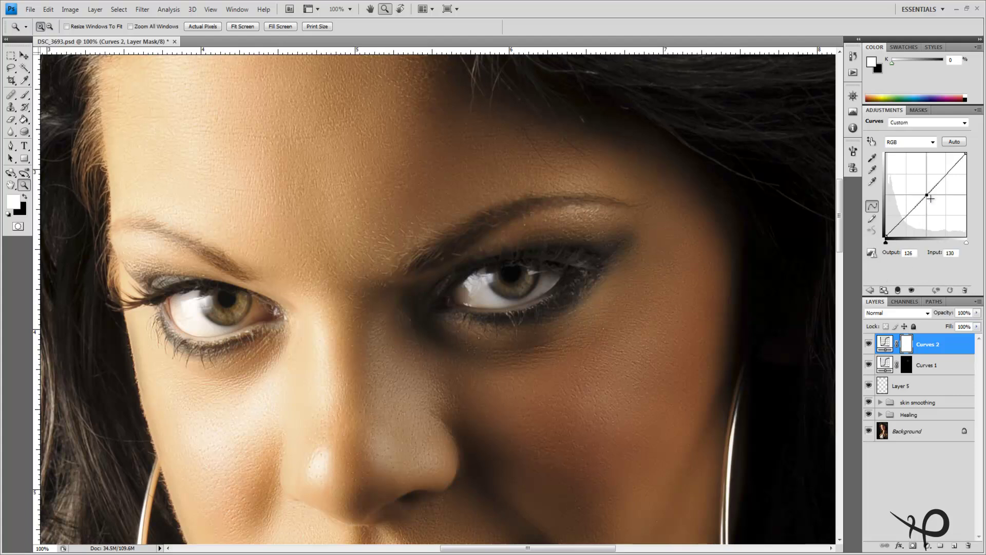
pyautogui.moveTo(927, 196); pyautogui.dragTo(934, 201)
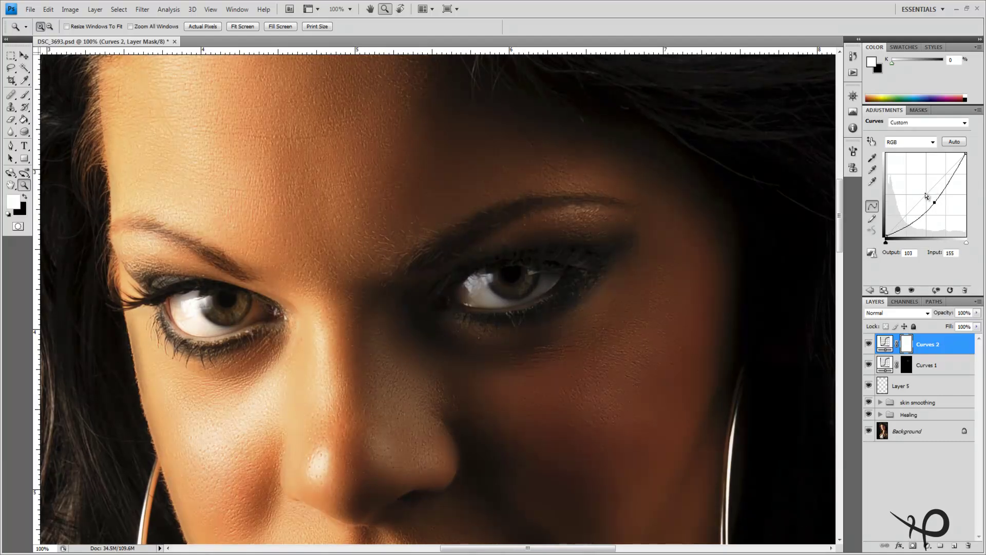
pyautogui.hotkey('ctrl', 'i')
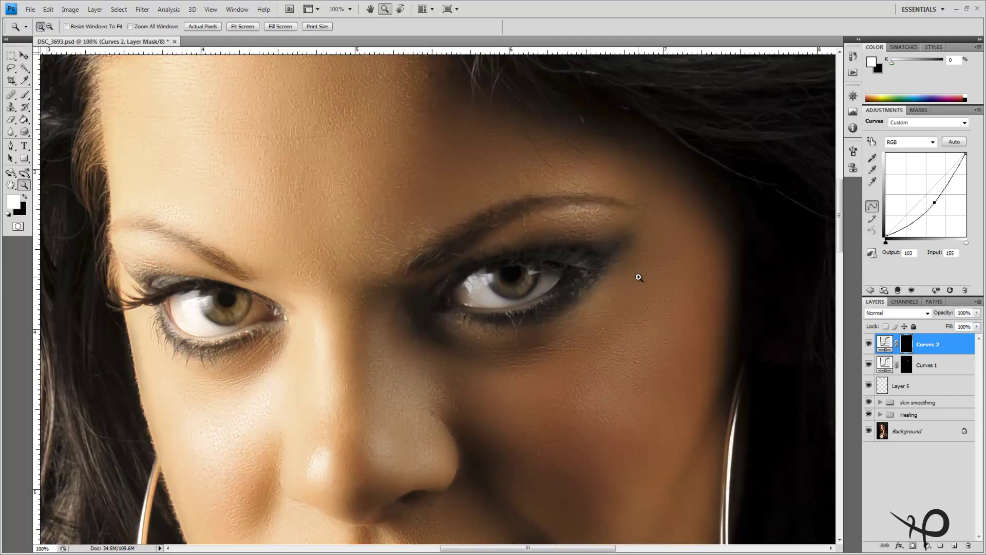
# Step: Set up the Brush tool with 7% opacity and a size of 40 px for painting on the darkening mask
pyautogui.click(24, 94)
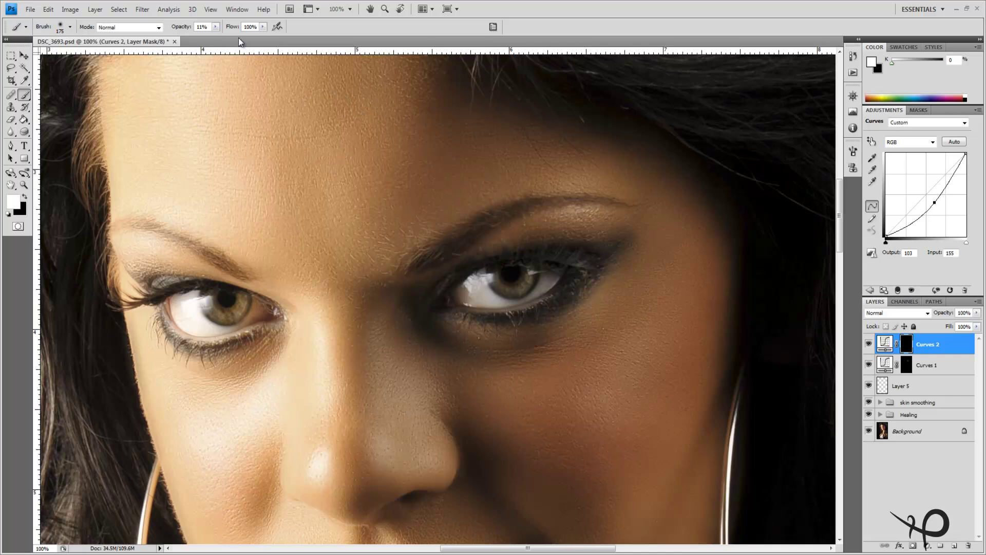
pyautogui.click(215, 27)
pyautogui.click(320, 64)
pyautogui.press('[')
pyautogui.press('[')
pyautogui.press('[')
pyautogui.press('[')
pyautogui.press('[')
pyautogui.press('[')
pyautogui.press('[')
pyautogui.press('[')
pyautogui.press('[')
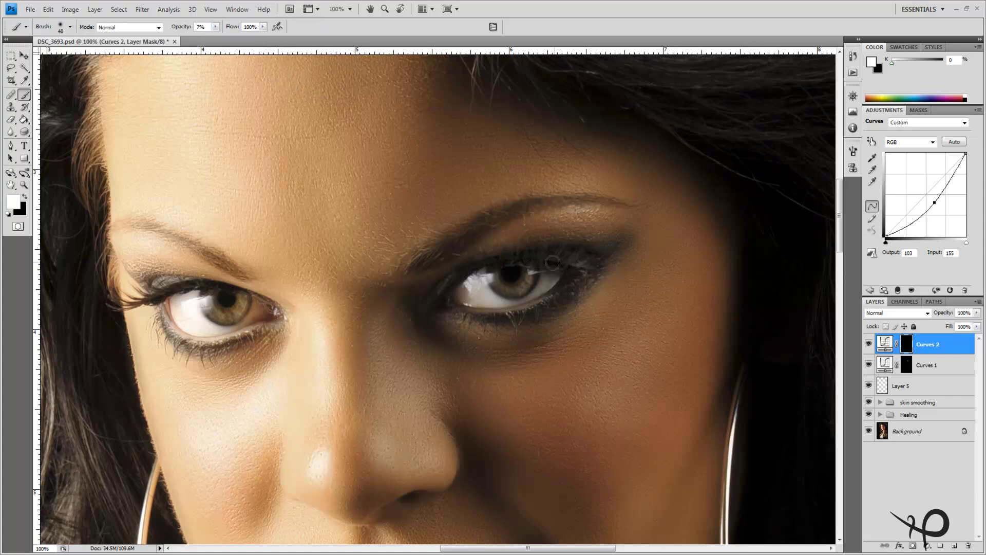
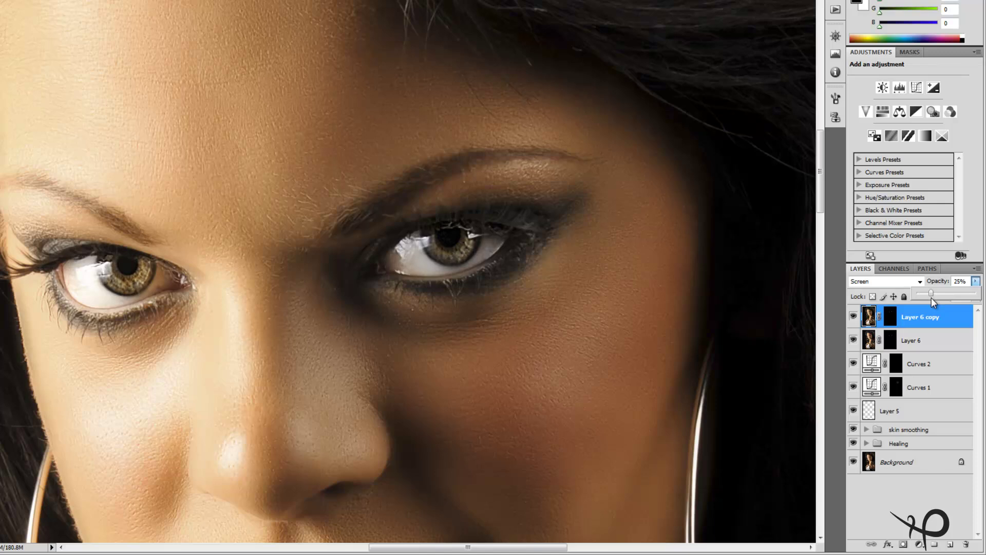
# Step: Set the opacity of Layer 6 copy to 18% and compare the portrait with and without that layer
pyautogui.moveTo(932, 299)
pyautogui.mouseDown()
pyautogui.moveTo(984, 297)
pyautogui.moveTo(948, 295)
pyautogui.mouseUp()
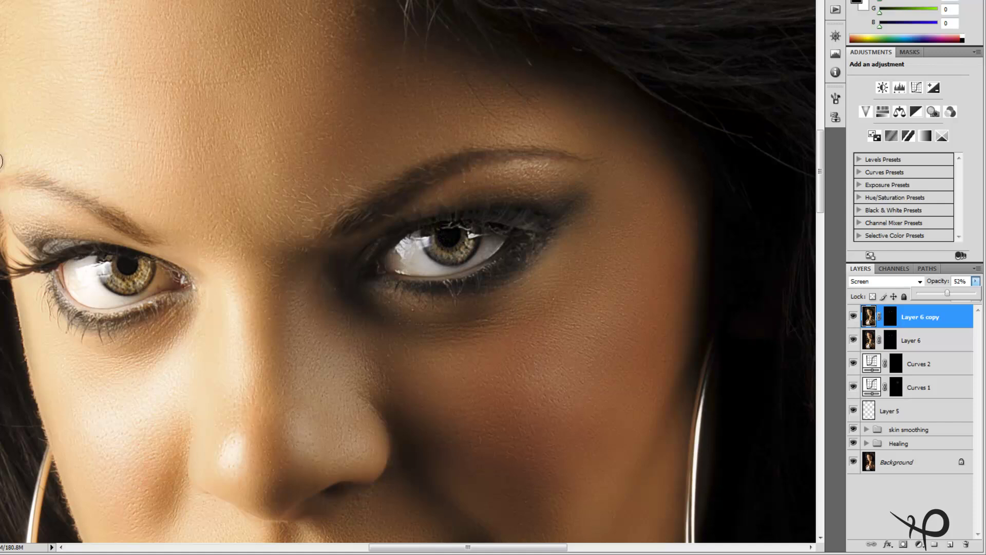
pyautogui.click(149, 1)
pyautogui.hotkey('ctrl', '0')
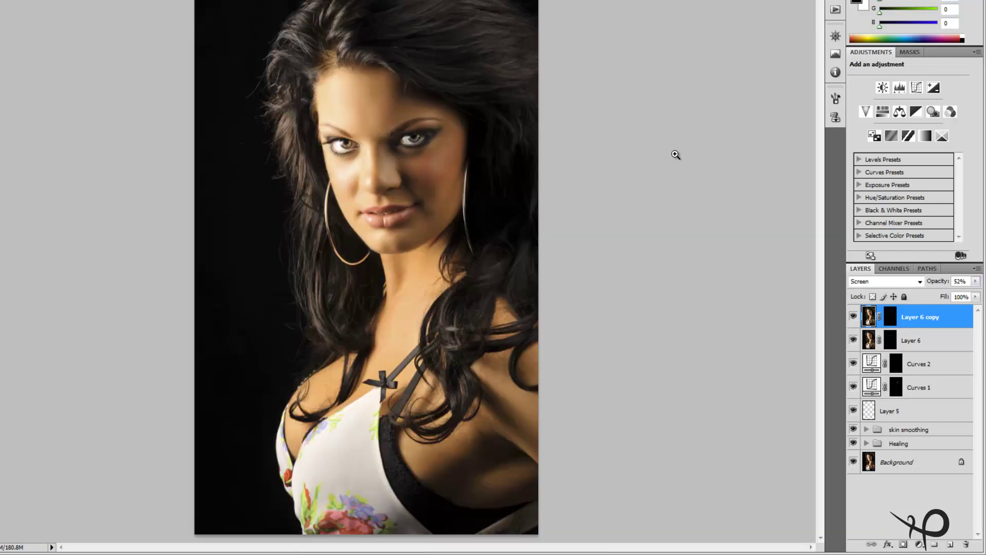
pyautogui.click(975, 286)
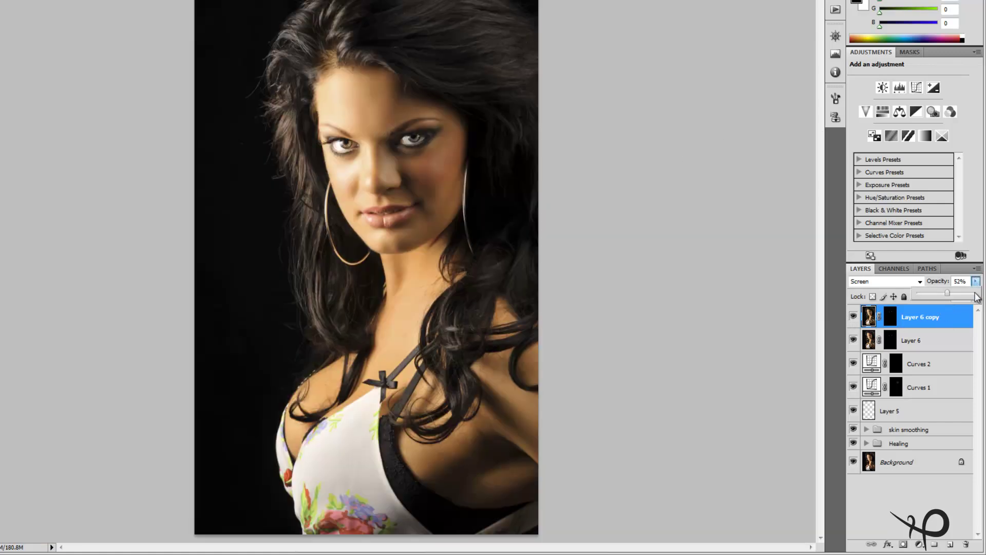
pyautogui.moveTo(945, 293); pyautogui.dragTo(895, 298)
pyautogui.moveTo(916, 293); pyautogui.dragTo(929, 304)
pyautogui.click(854, 317)
pyautogui.click(854, 317)
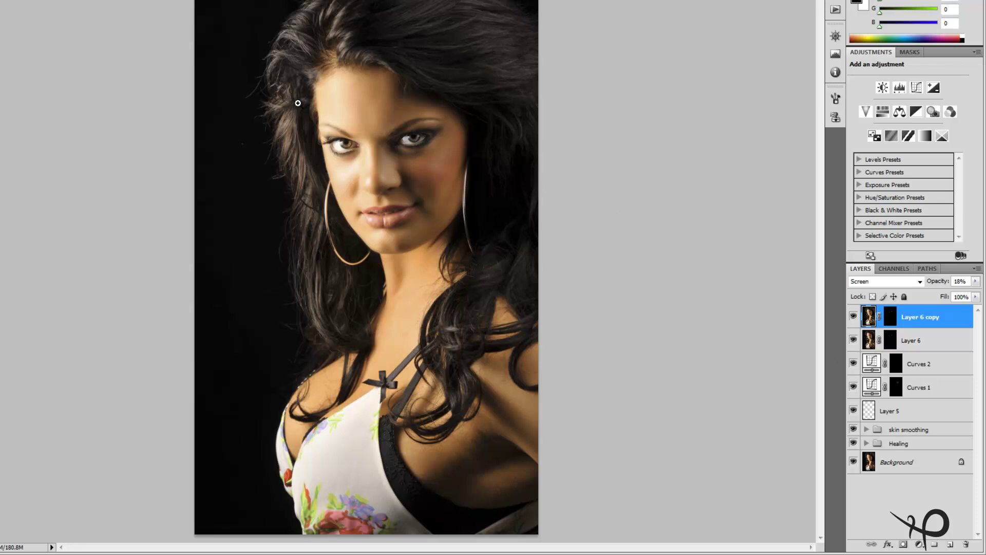
# Step: Add a new empty layer above Layer 6 copy and sample a dark brown from the brighter eye's upper outer lashes
pyautogui.moveTo(298, 103); pyautogui.dragTo(652, 297)
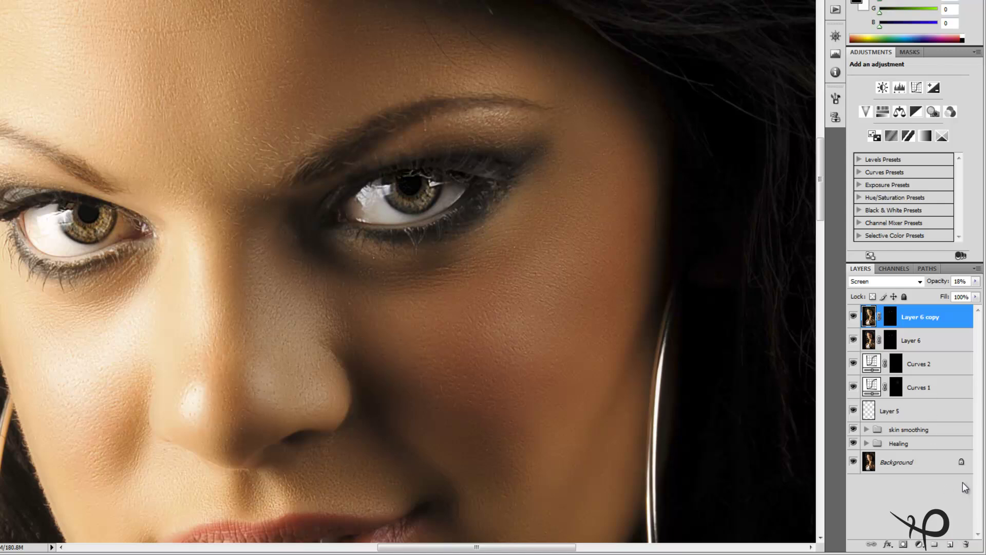
pyautogui.click(951, 546)
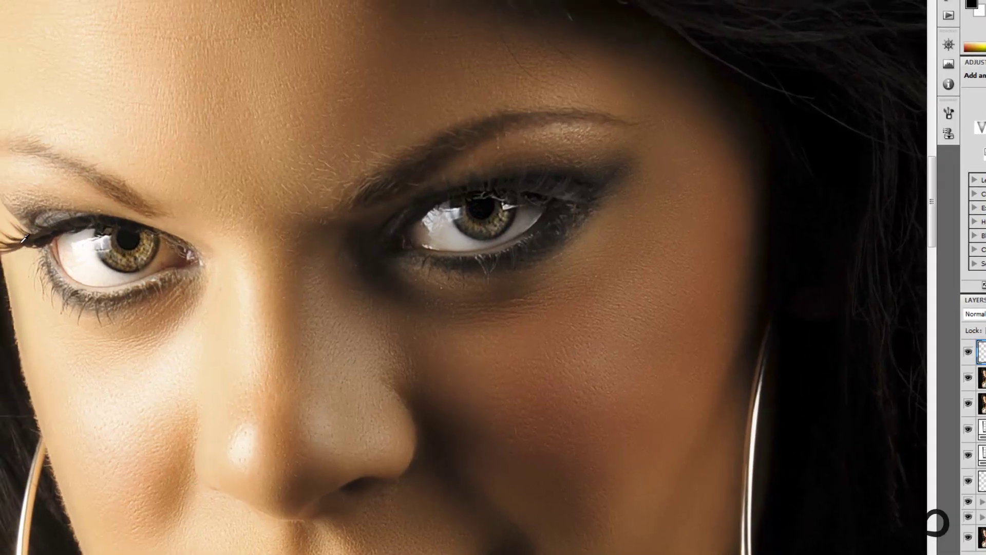
pyautogui.press('i')
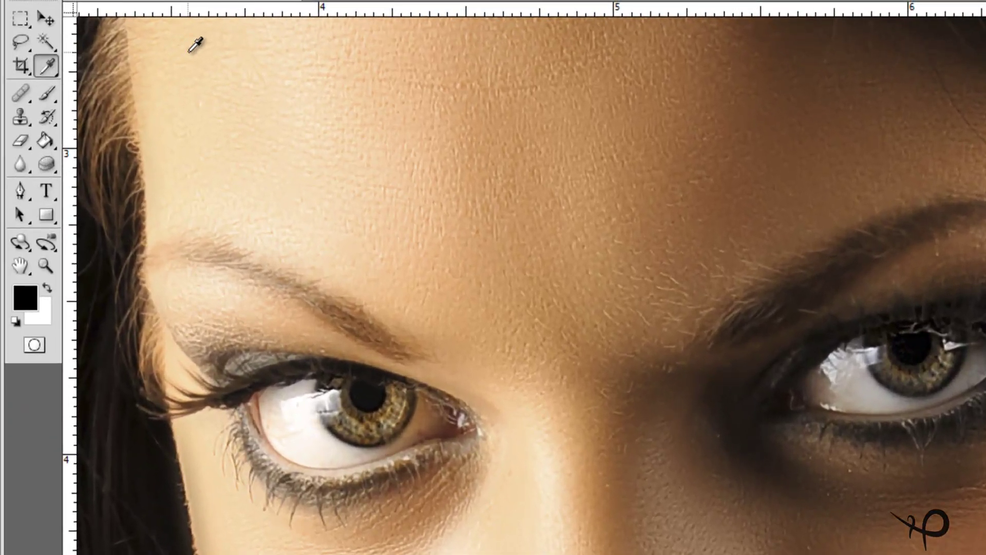
pyautogui.click(226, 391)
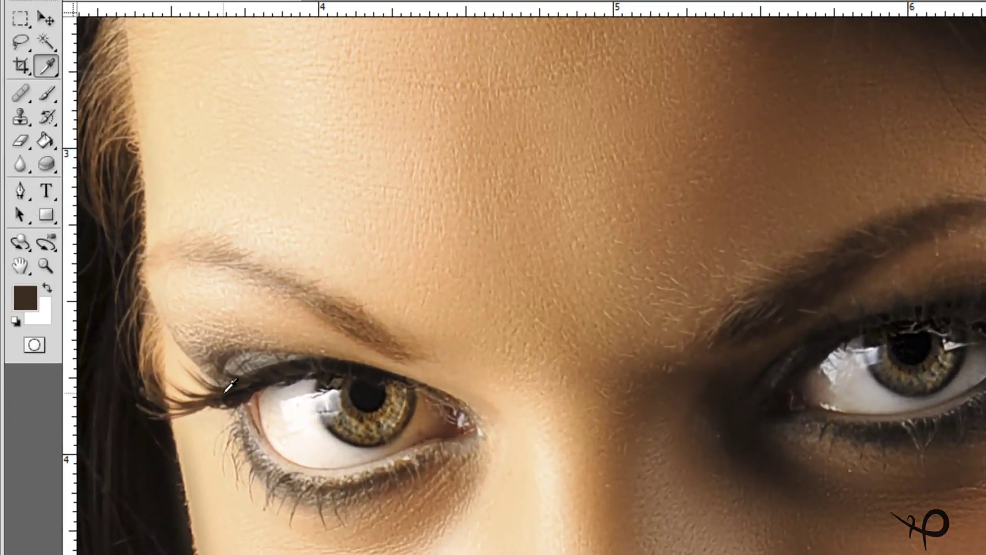
pyautogui.click(217, 393)
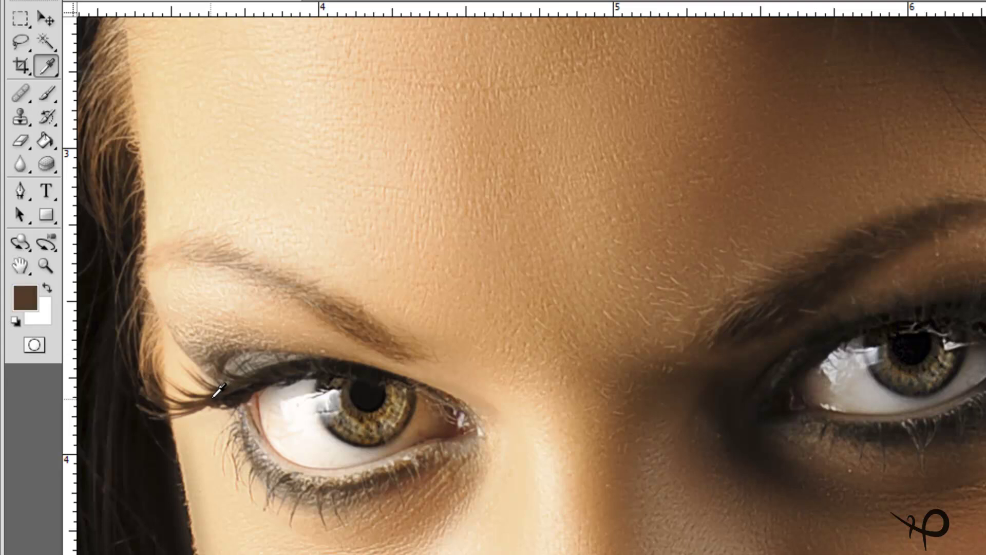
# Step: Set up the Brush tool with a size of 3 px and 100% opacity for drawing lashes
pyautogui.press('e')
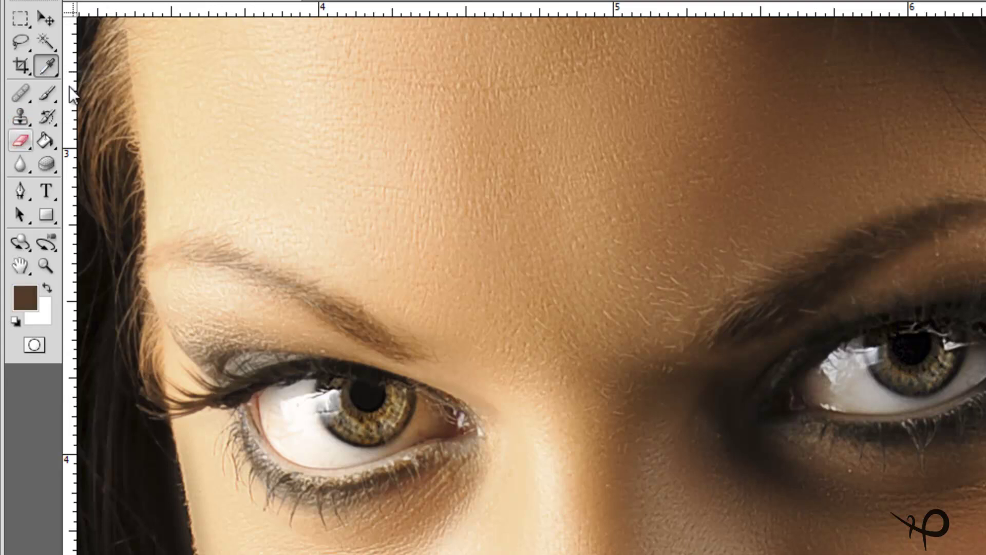
pyautogui.press('i')
pyautogui.press('b')
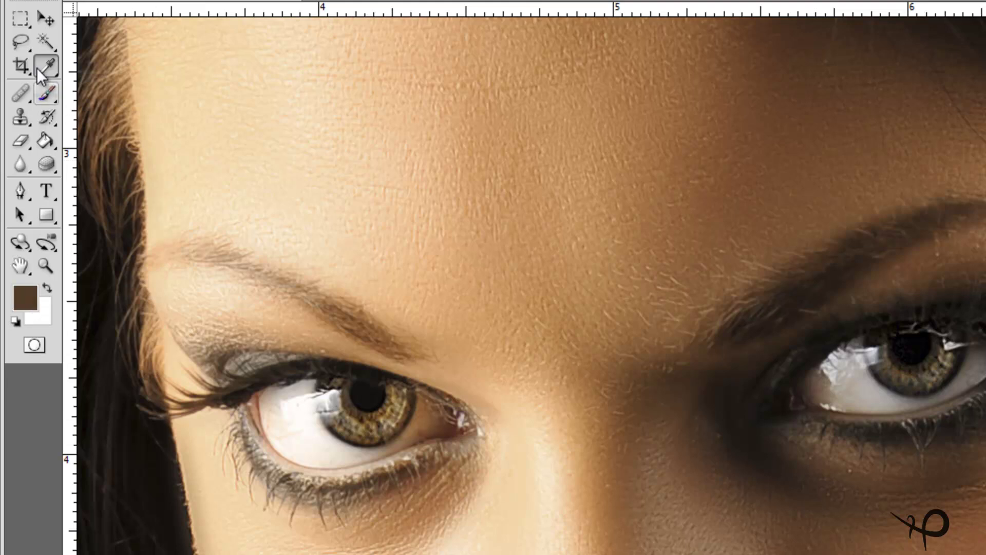
pyautogui.click(51, 95)
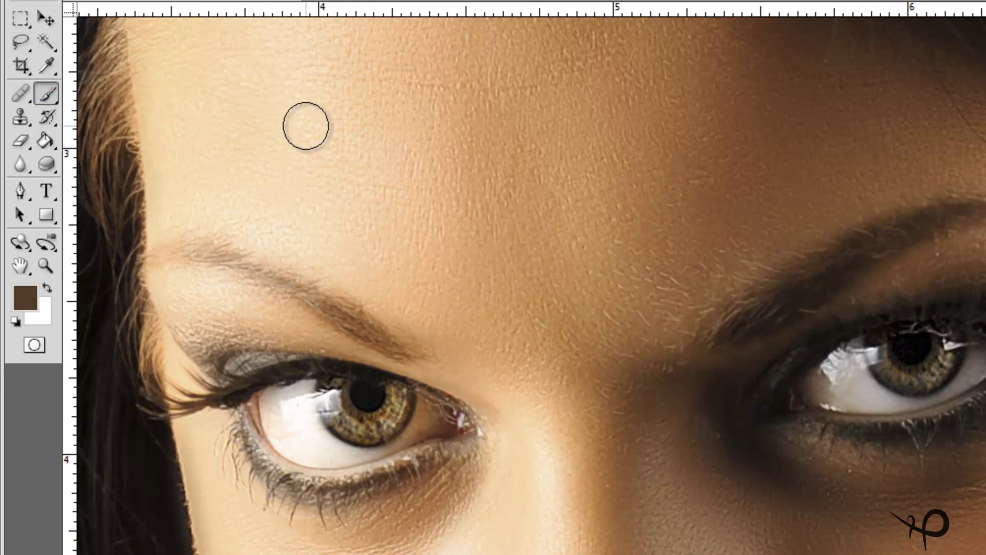
pyautogui.press('[')
pyautogui.press('[')
pyautogui.press('[')
pyautogui.press('[')
pyautogui.press('[')
pyautogui.press('[')
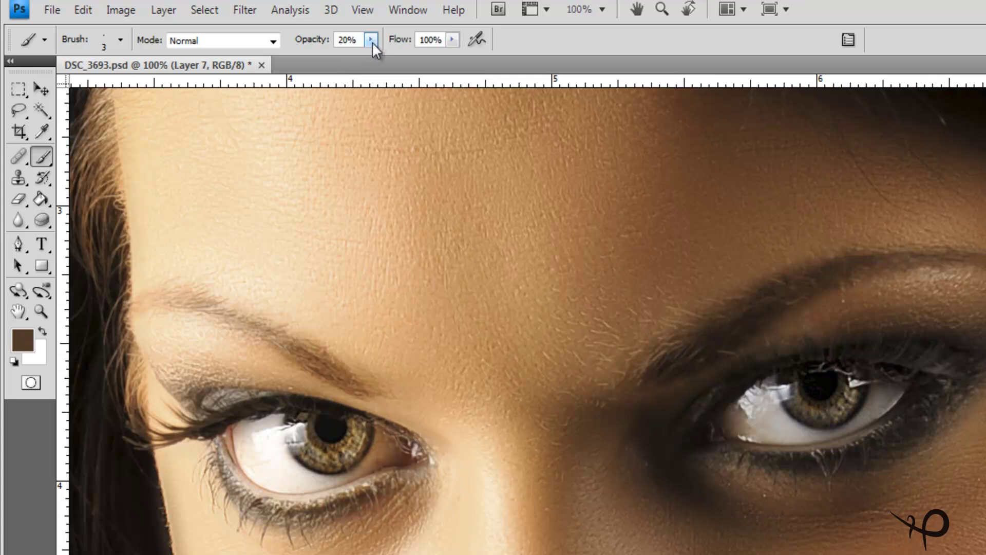
pyautogui.click(370, 40)
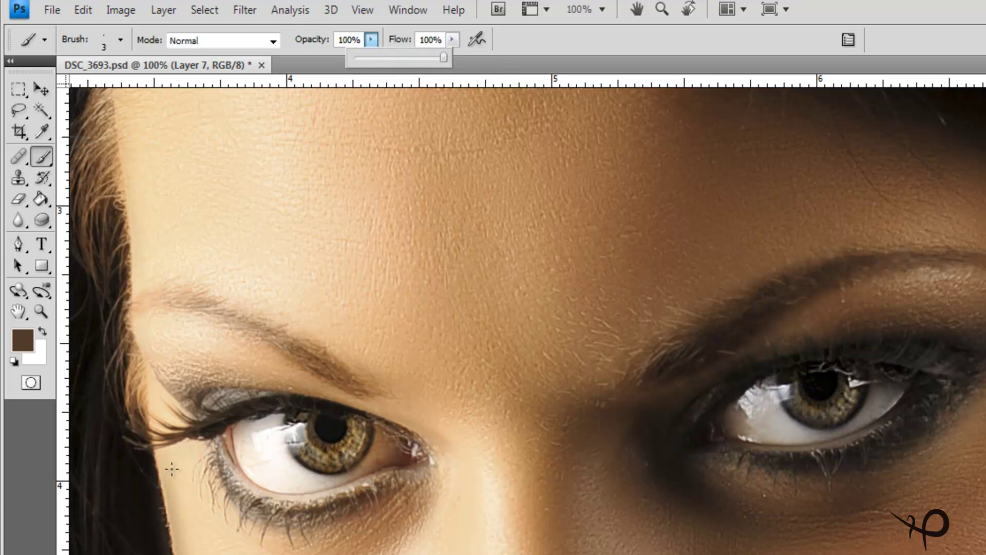
# Step: Paint fine individual lashes along the lower and upper lids of the brighter eye on Layer 7
pyautogui.click(216, 453)
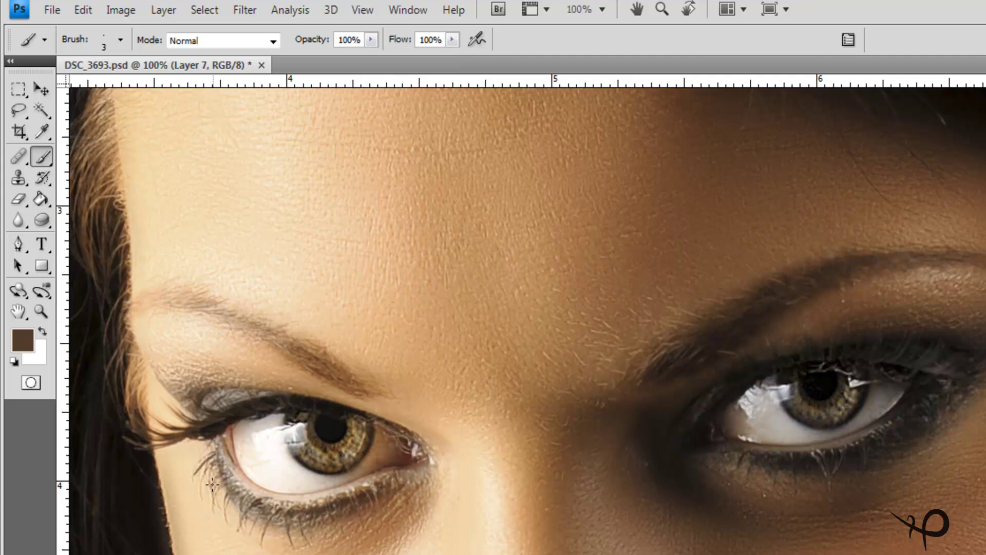
pyautogui.moveTo(220, 464)
pyautogui.mouseDown()
pyautogui.moveTo(201, 494)
pyautogui.moveTo(213, 507)
pyautogui.mouseUp()
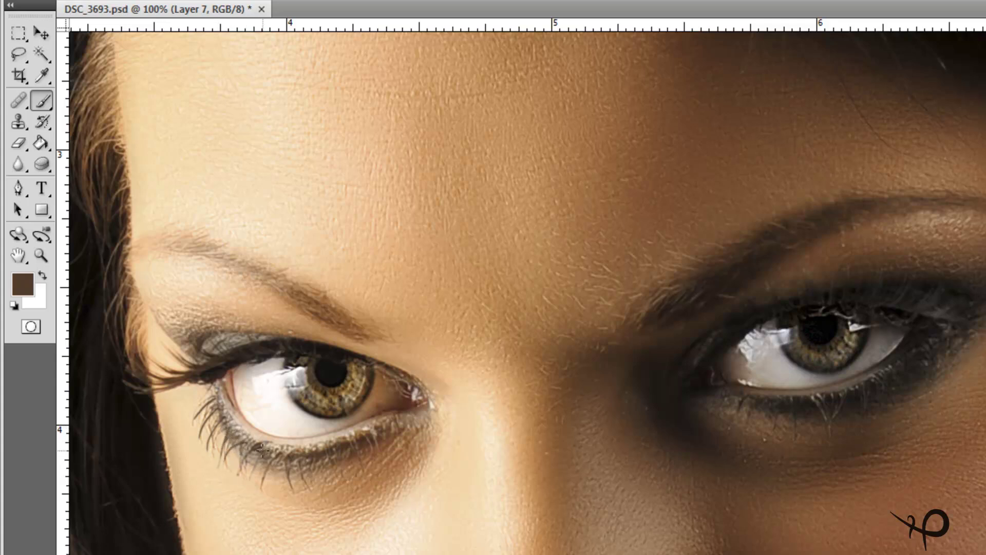
pyautogui.moveTo(256, 445); pyautogui.dragTo(239, 477)
pyautogui.moveTo(273, 447); pyautogui.dragTo(253, 487)
pyautogui.moveTo(287, 458); pyautogui.dragTo(285, 495)
pyautogui.moveTo(301, 454); pyautogui.dragTo(308, 489)
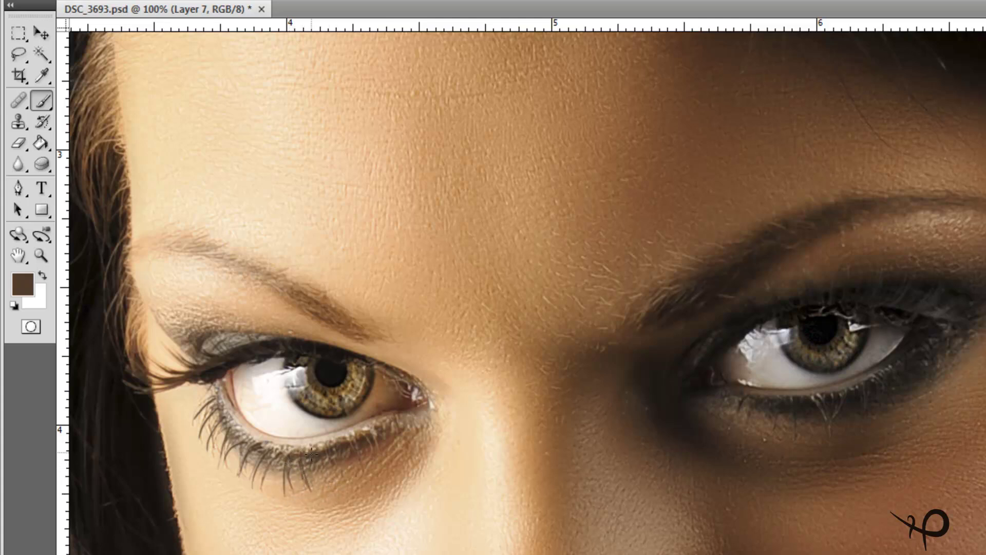
pyautogui.moveTo(339, 497); pyautogui.dragTo(338, 451)
pyautogui.moveTo(351, 496)
pyautogui.mouseDown()
pyautogui.moveTo(349, 450)
pyautogui.moveTo(375, 448)
pyautogui.mouseUp()
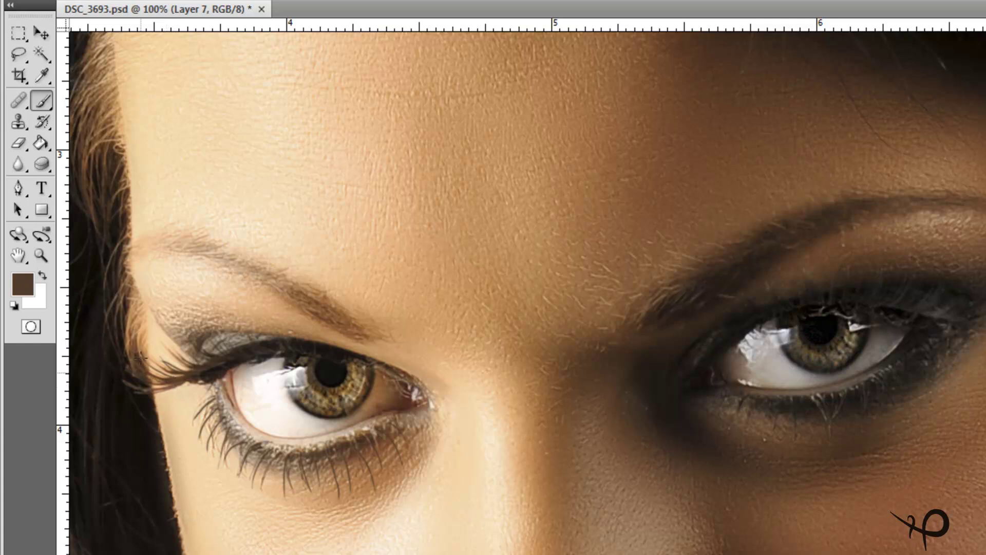
pyautogui.moveTo(200, 366); pyautogui.dragTo(152, 345)
pyautogui.moveTo(212, 361)
pyautogui.mouseDown()
pyautogui.moveTo(171, 335)
pyautogui.moveTo(232, 321)
pyautogui.mouseUp()
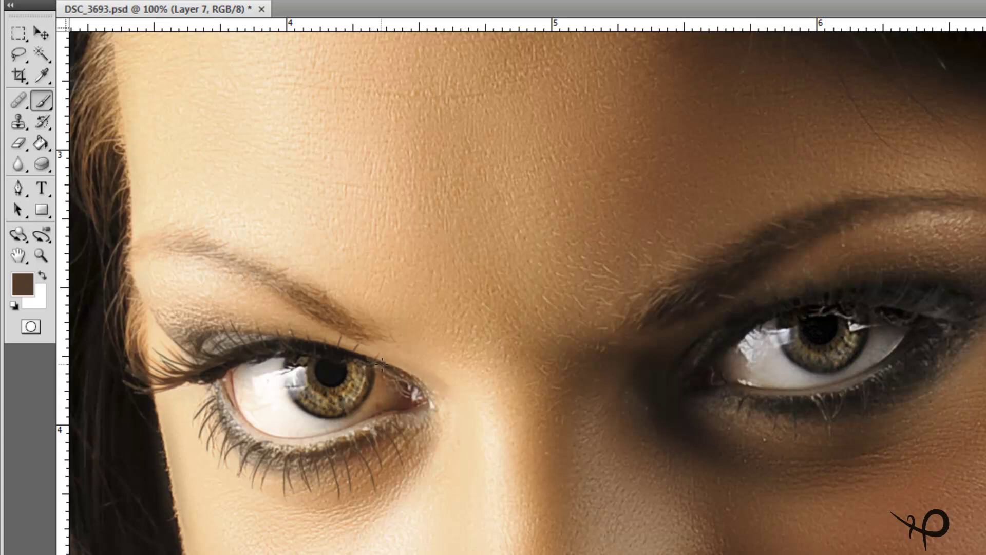
# Step: Soften the ends of the painted lashes around the brighter eye using the Eraser tool at 35 px
pyautogui.click(20, 143)
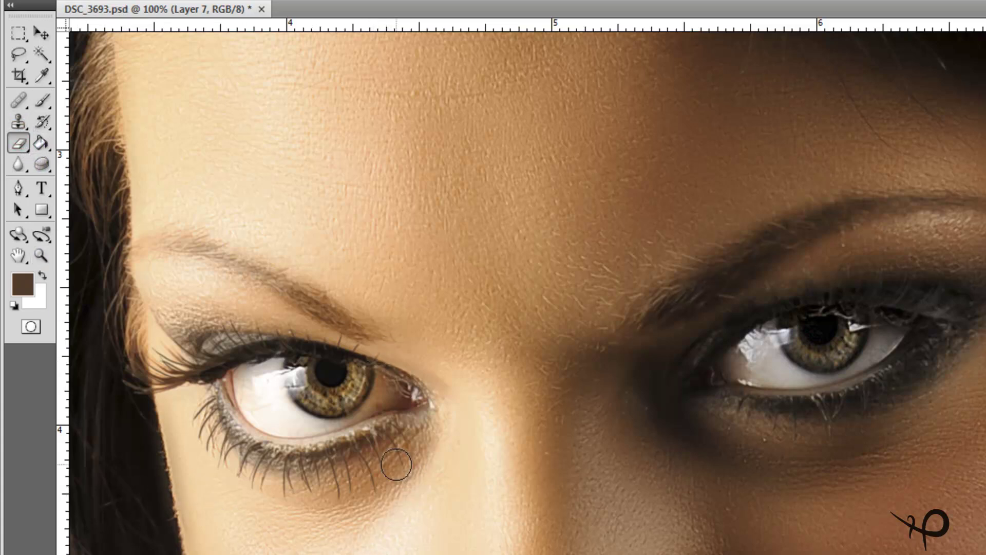
pyautogui.moveTo(396, 464)
pyautogui.mouseDown()
pyautogui.moveTo(414, 473)
pyautogui.moveTo(420, 447)
pyautogui.moveTo(426, 479)
pyautogui.mouseUp()
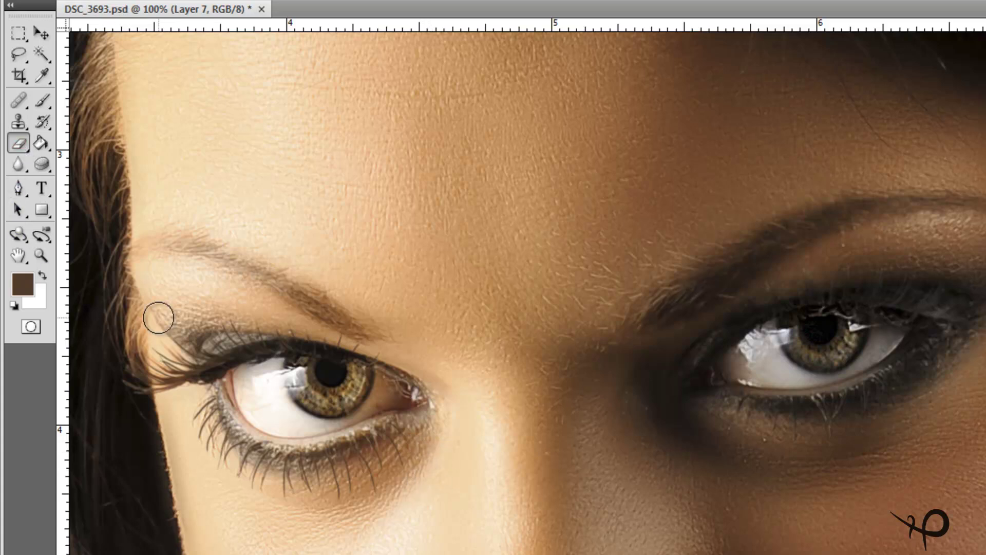
pyautogui.rightClick(516, 391)
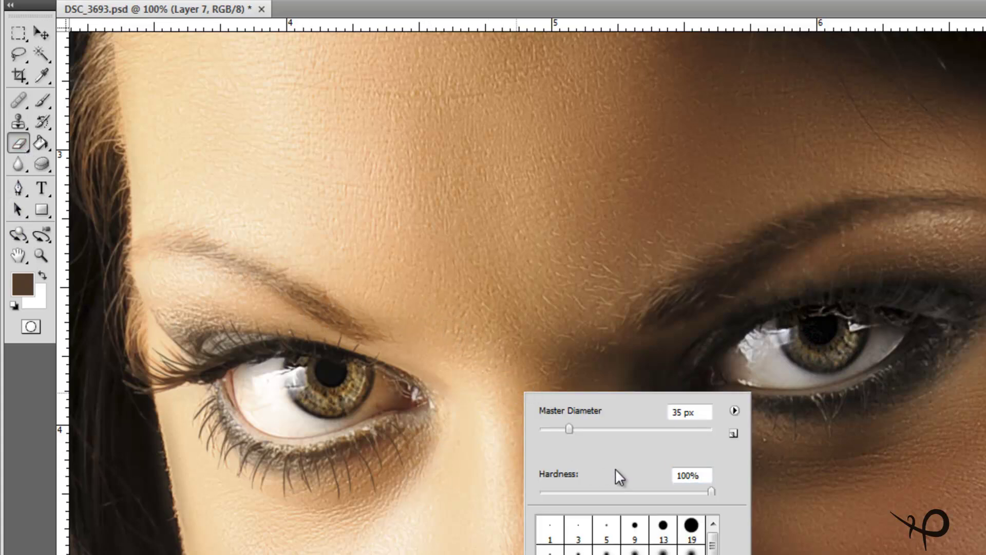
pyautogui.click(429, 442)
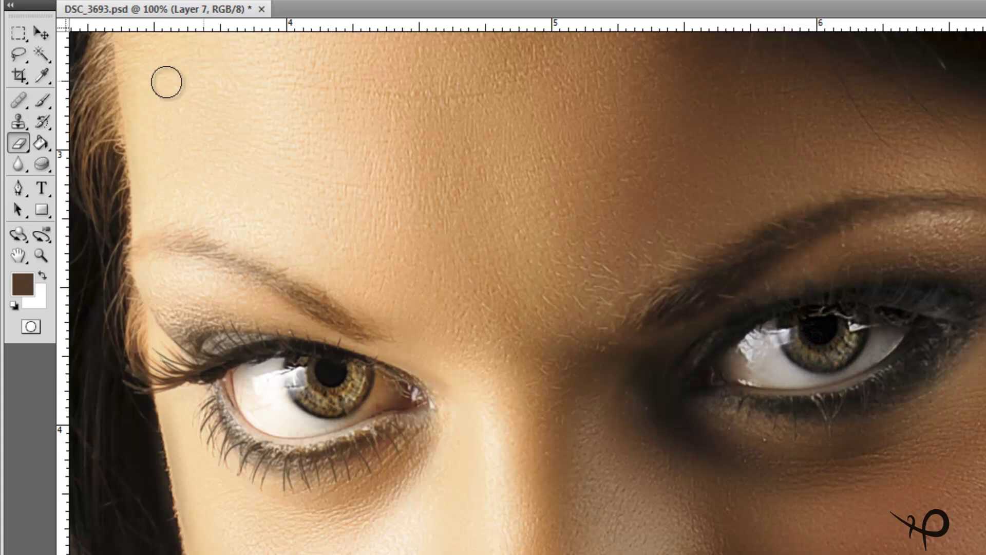
# Step: Sample a near-black lash colour below the shaded eye, paint fine lashes along its lids, and activate the Eraser tool
pyautogui.click(43, 75)
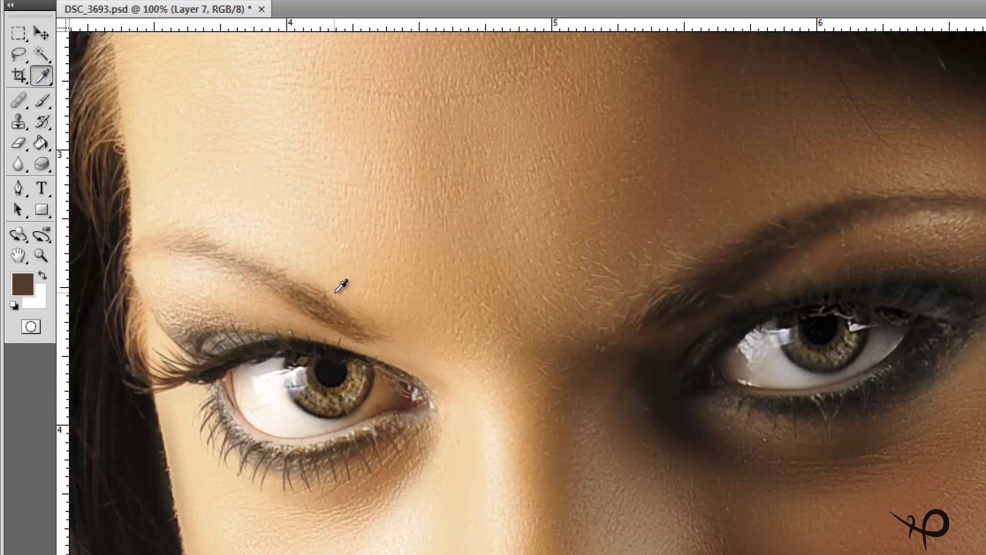
pyautogui.click(809, 404)
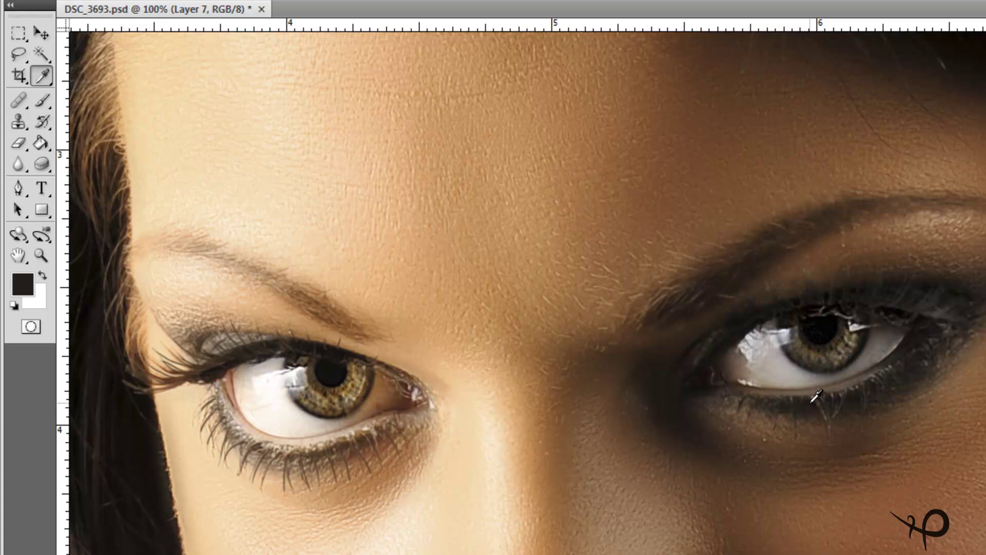
pyautogui.click(932, 299)
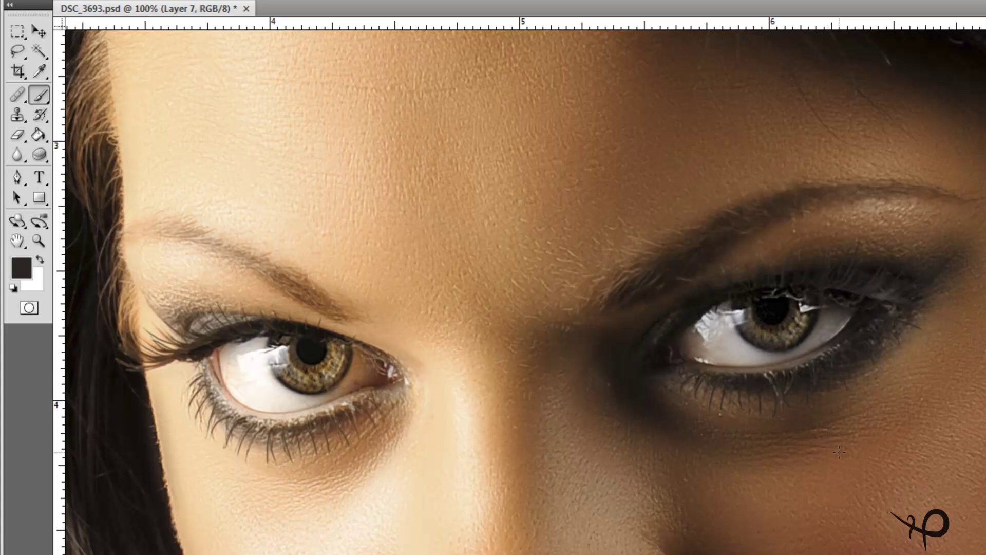
pyautogui.click(18, 135)
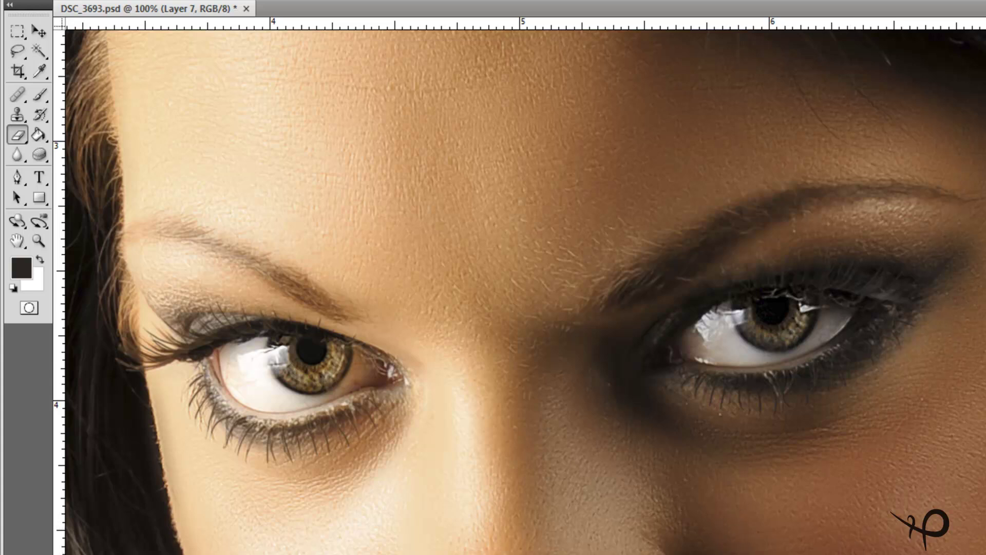
# Step: Compare both eyes with and without the painted lashes
pyautogui.hotkey('ctrl', 'z')
pyautogui.hotkey('ctrl', 'z')
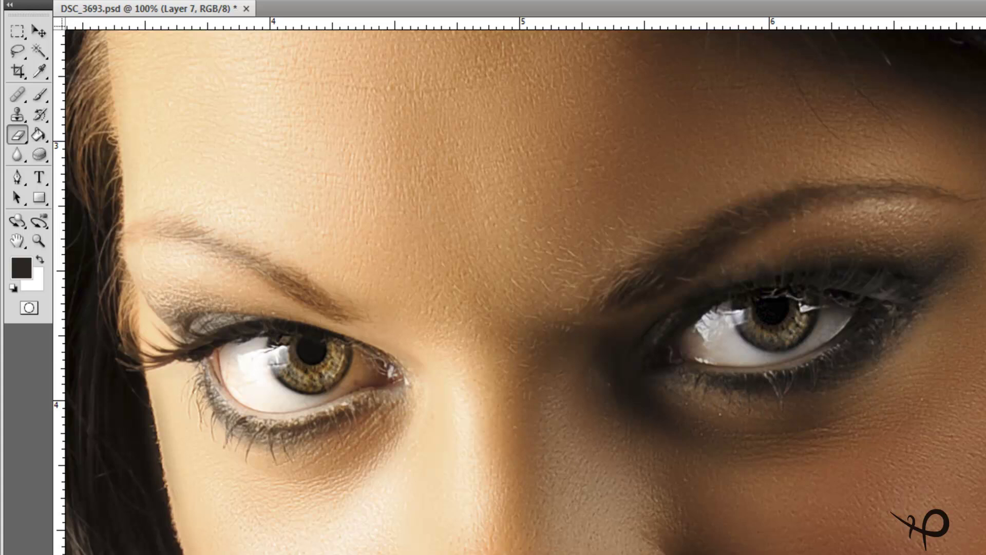
pyautogui.hotkey('ctrl', 'z')
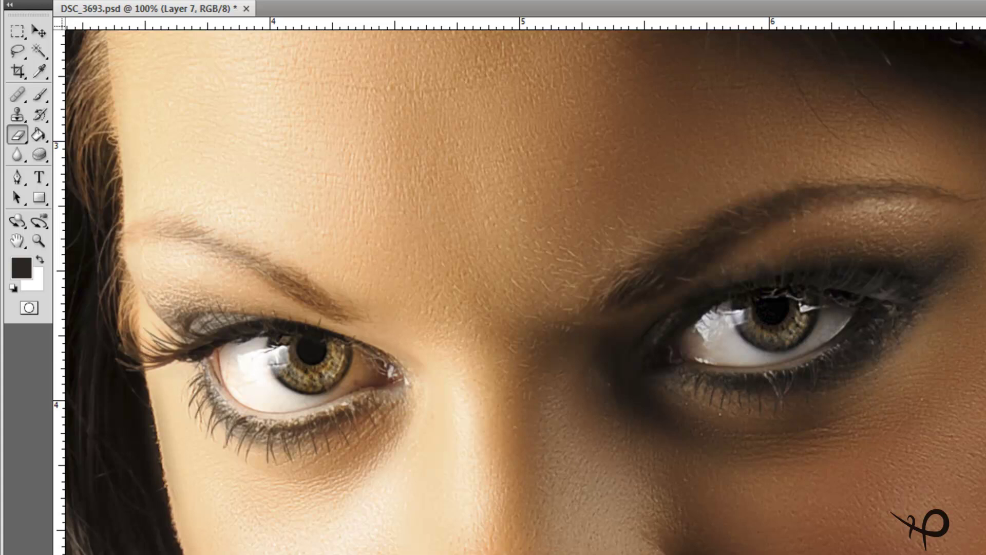
pyautogui.hotkey('ctrl', 'z')
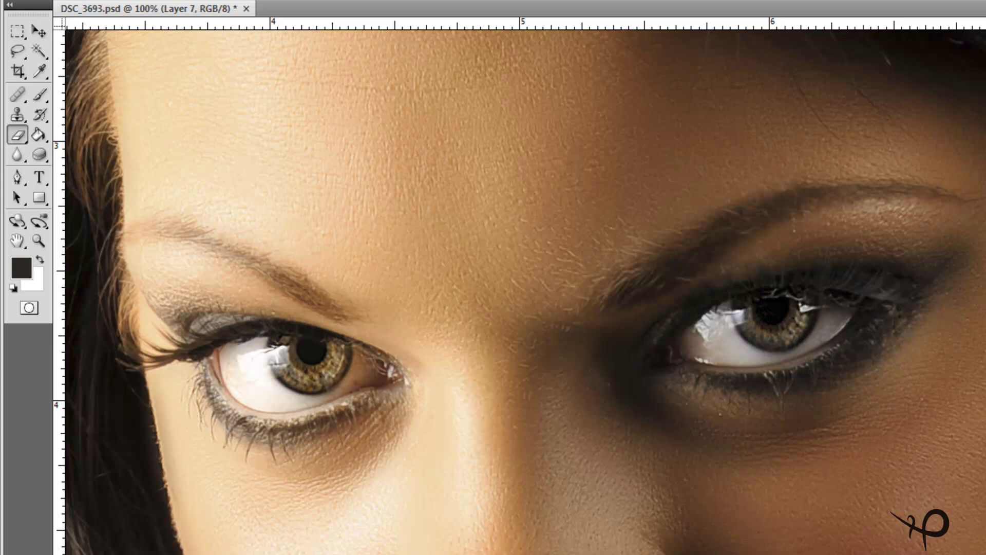
pyautogui.hotkey('ctrl', 'z')
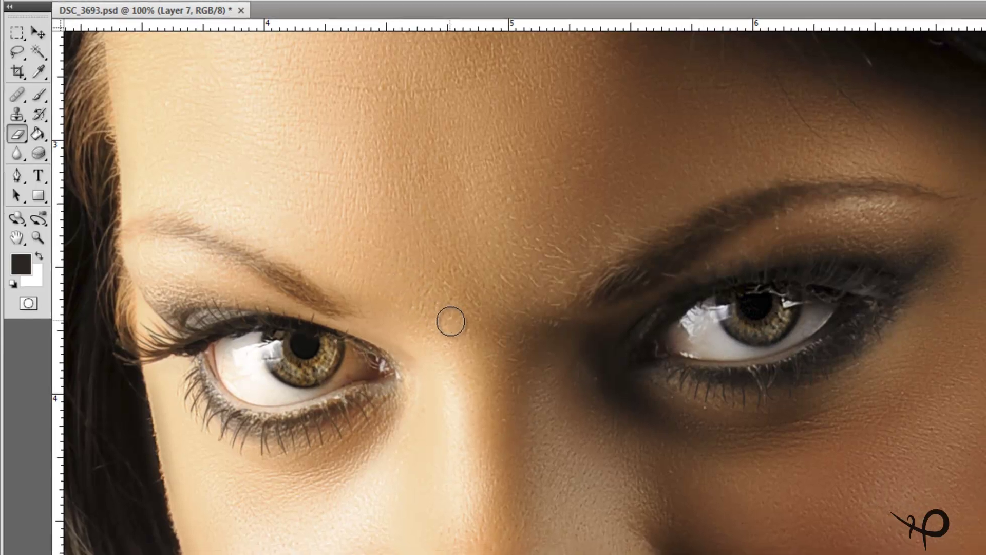
# Step: Group the layers from Layer 7 down to Layer 5 and name the group "eye brightening"
pyautogui.press('z')
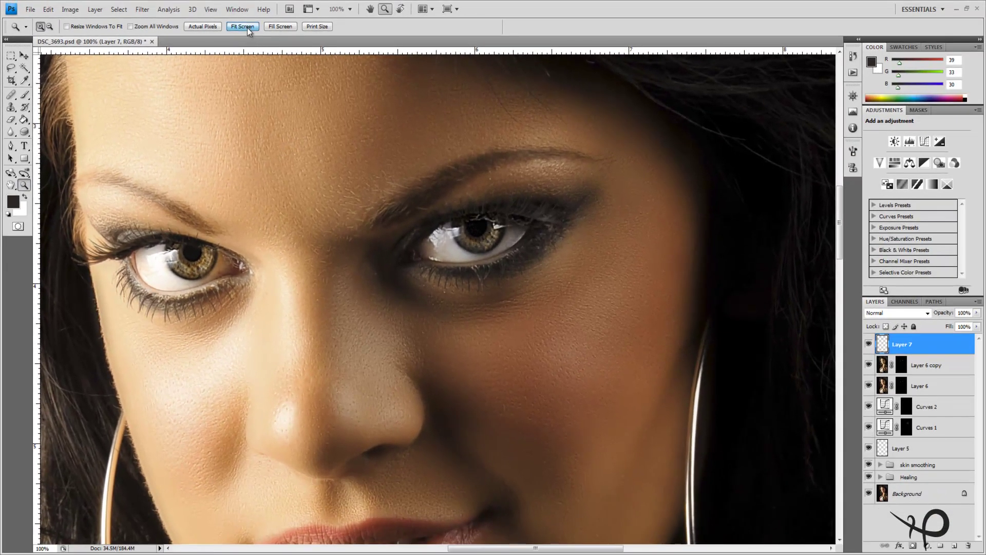
pyautogui.click(243, 27)
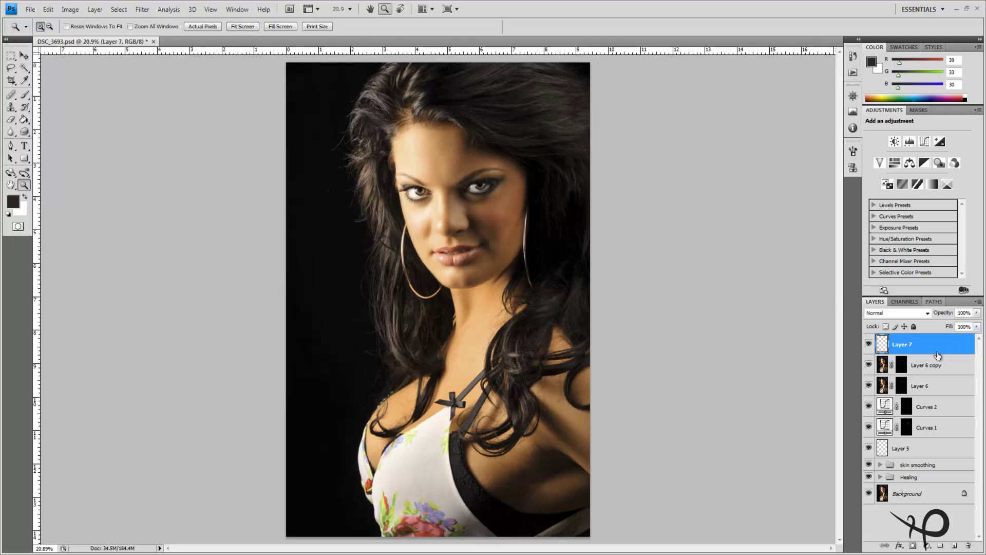
pyautogui.keyDown('shift'); pyautogui.click(941, 455); pyautogui.keyUp('shift')
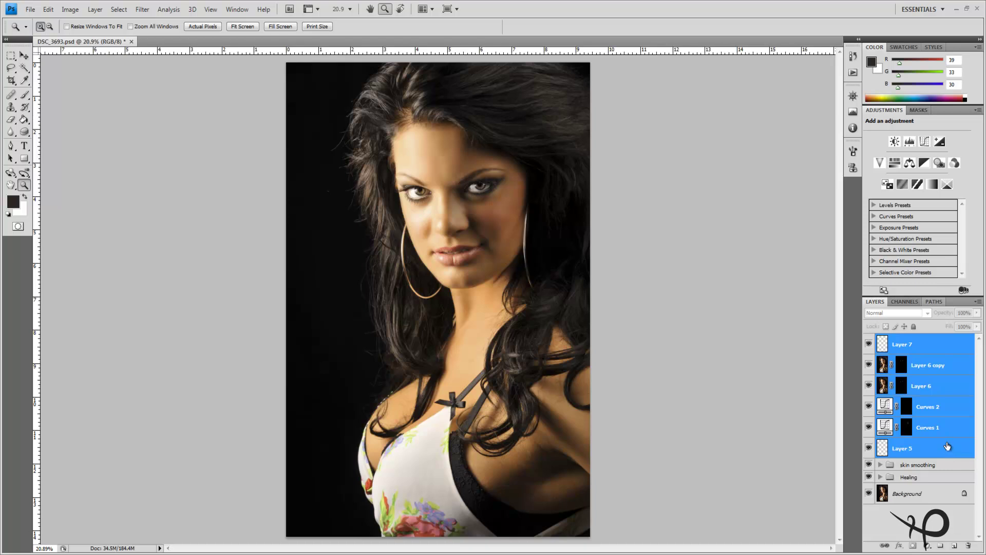
pyautogui.hotkey('ctrl', 'g')
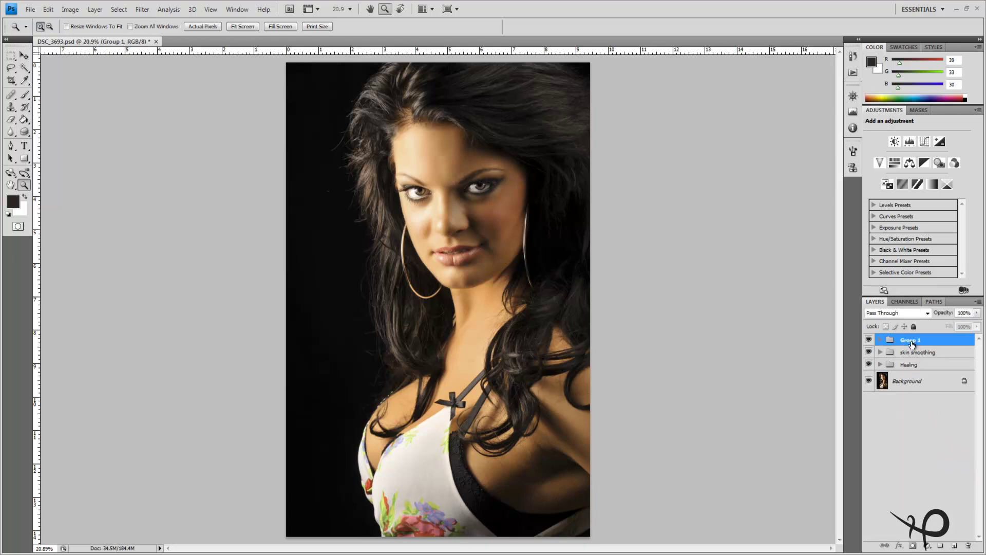
pyautogui.doubleClick(912, 341)
pyautogui.write('eye brightening')
pyautogui.press('Return')
# Step: Compare the portrait with and without the eye brightening group, and enlarge the image to fill the screen
pyautogui.click(868, 341)
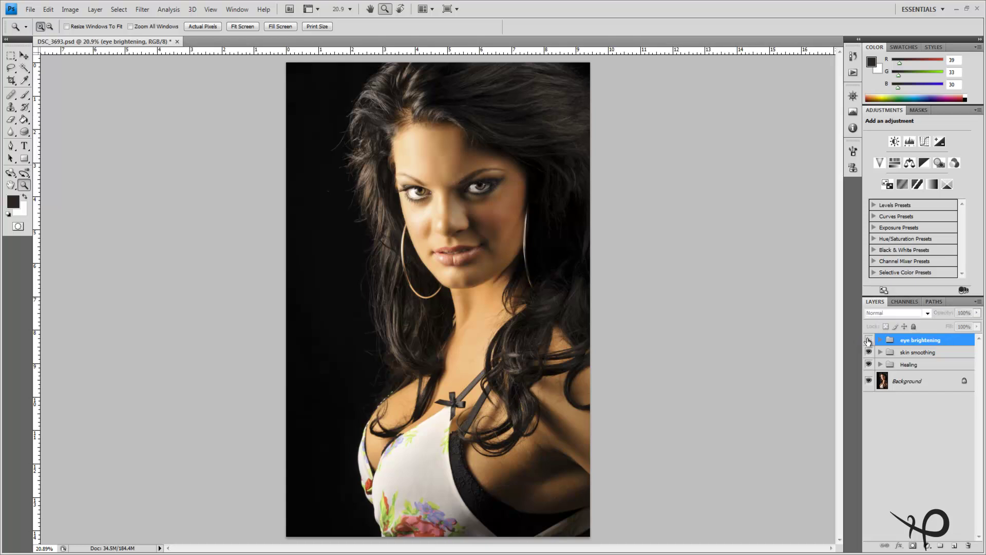
pyautogui.click(868, 341)
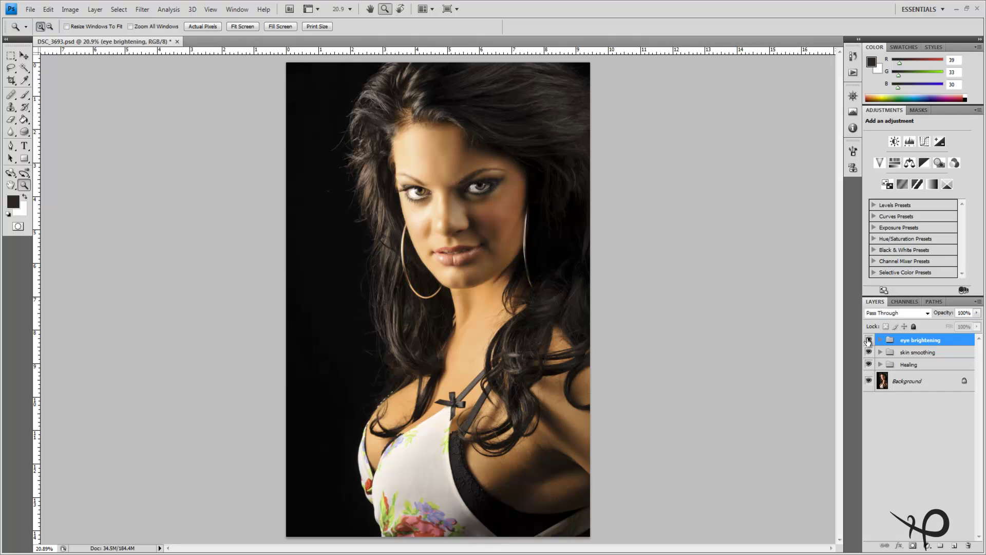
pyautogui.click(868, 340)
pyautogui.click(868, 341)
pyautogui.click(274, 27)
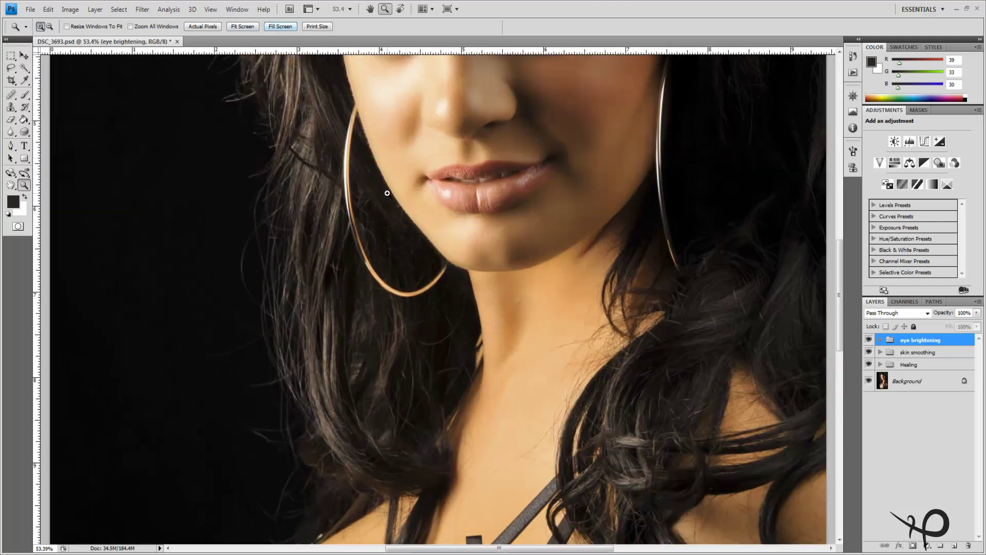